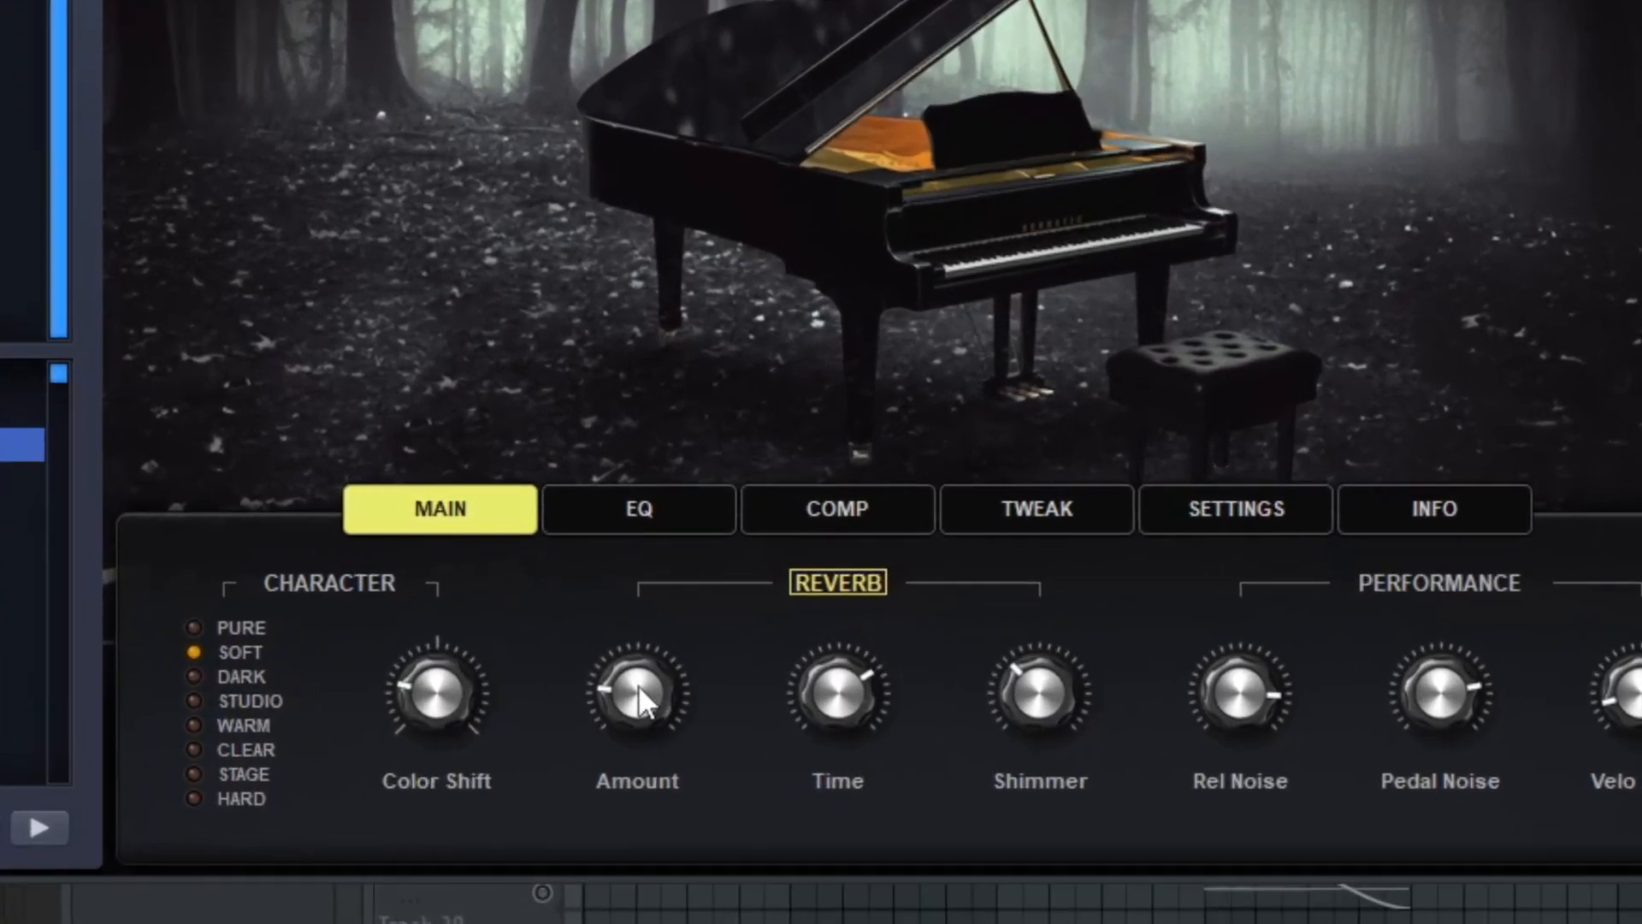
- Examine the bass line beneath the chords in the Omnisphere piano roll
mouse_move(638, 685)
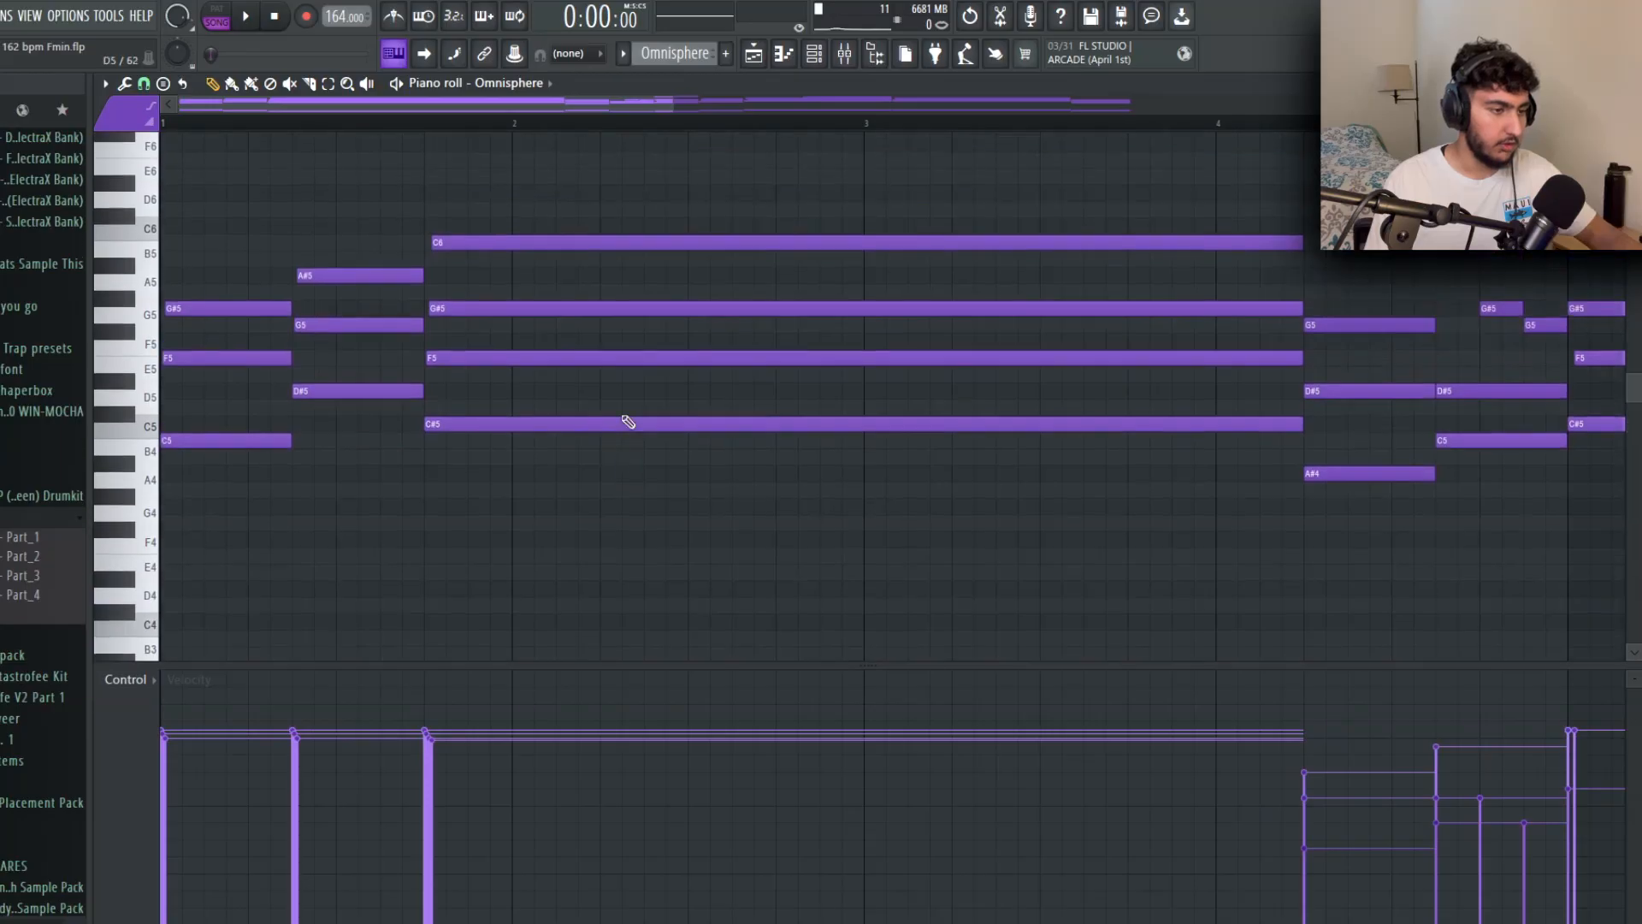
scroll(382, 318, "up", 1)
scroll(623, 400, "down", 12)
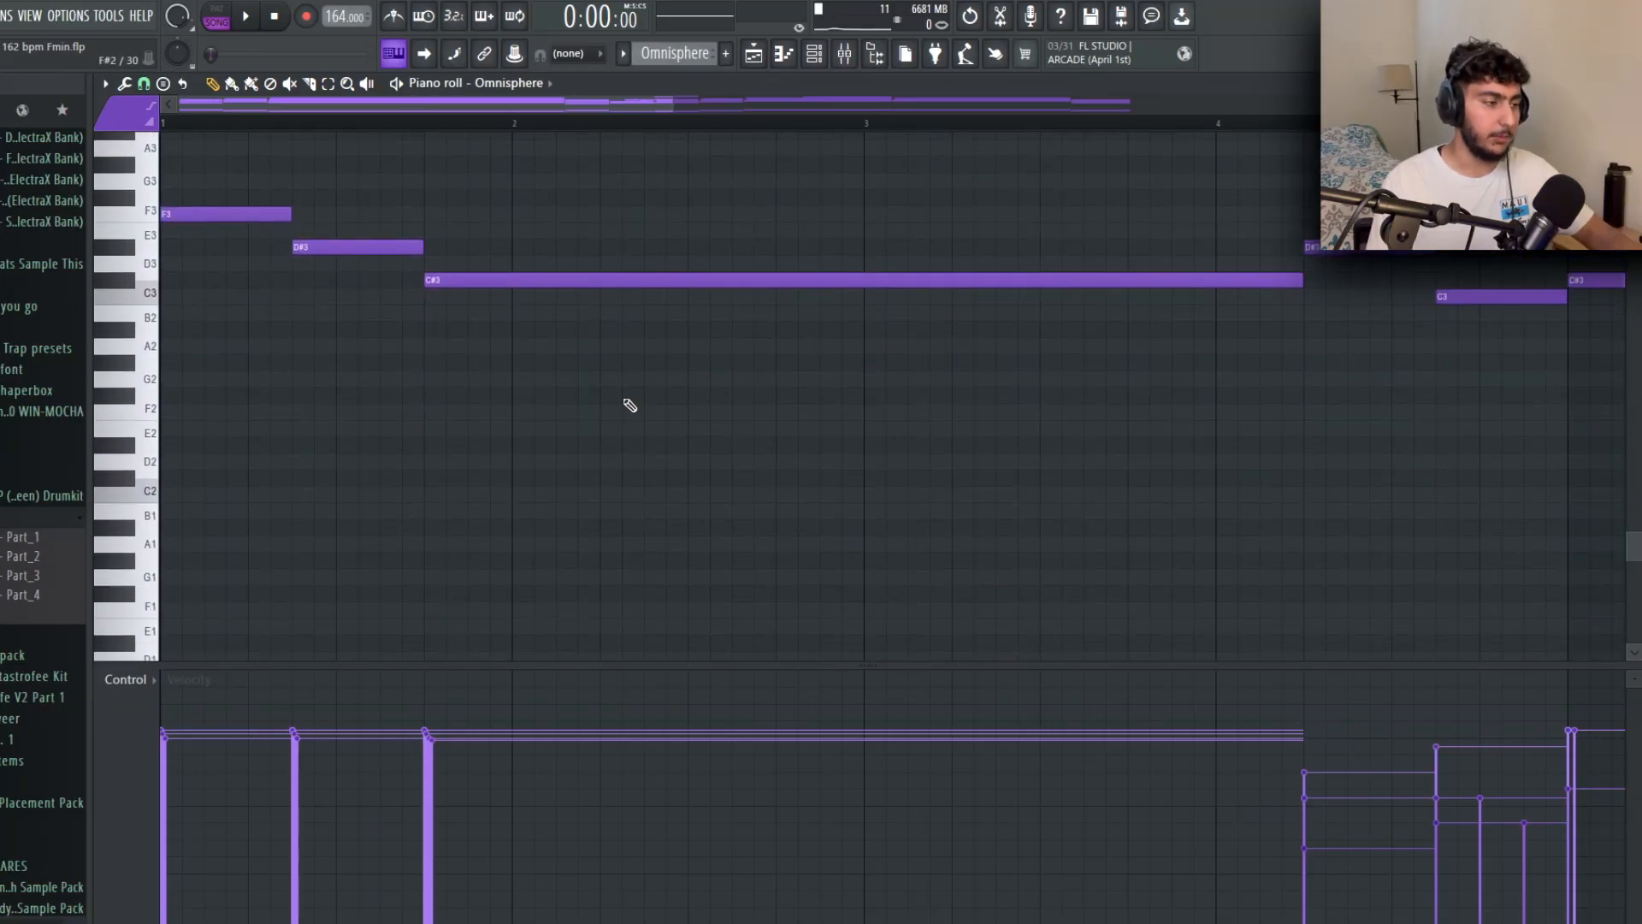
scroll(633, 408, "up", 1)
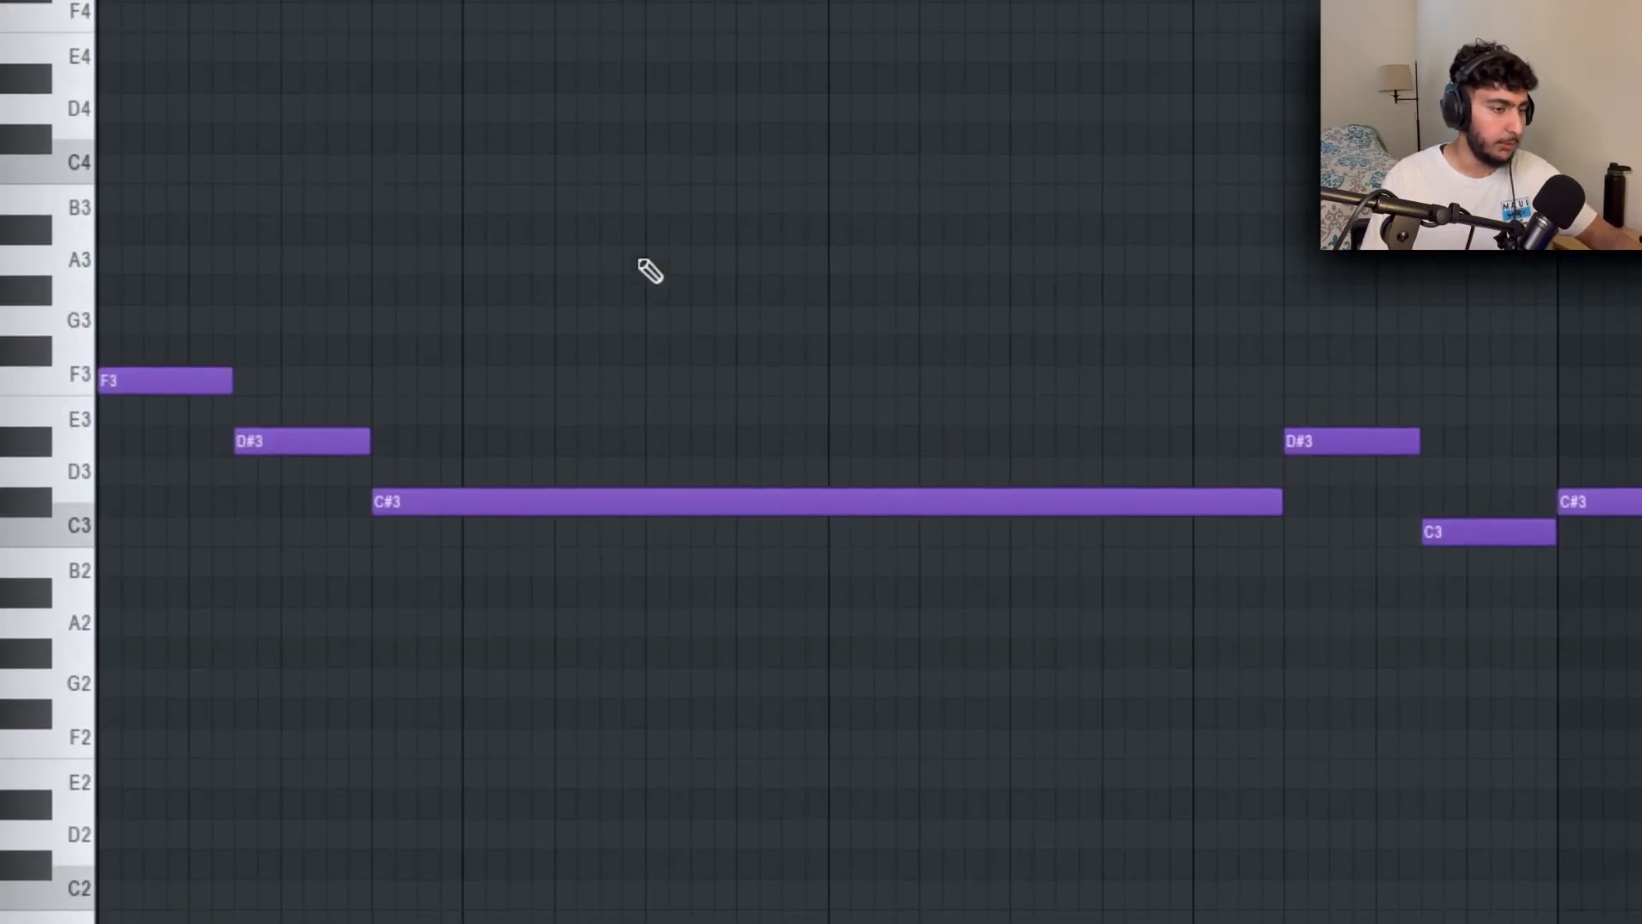
scroll(691, 326, "up", 2)
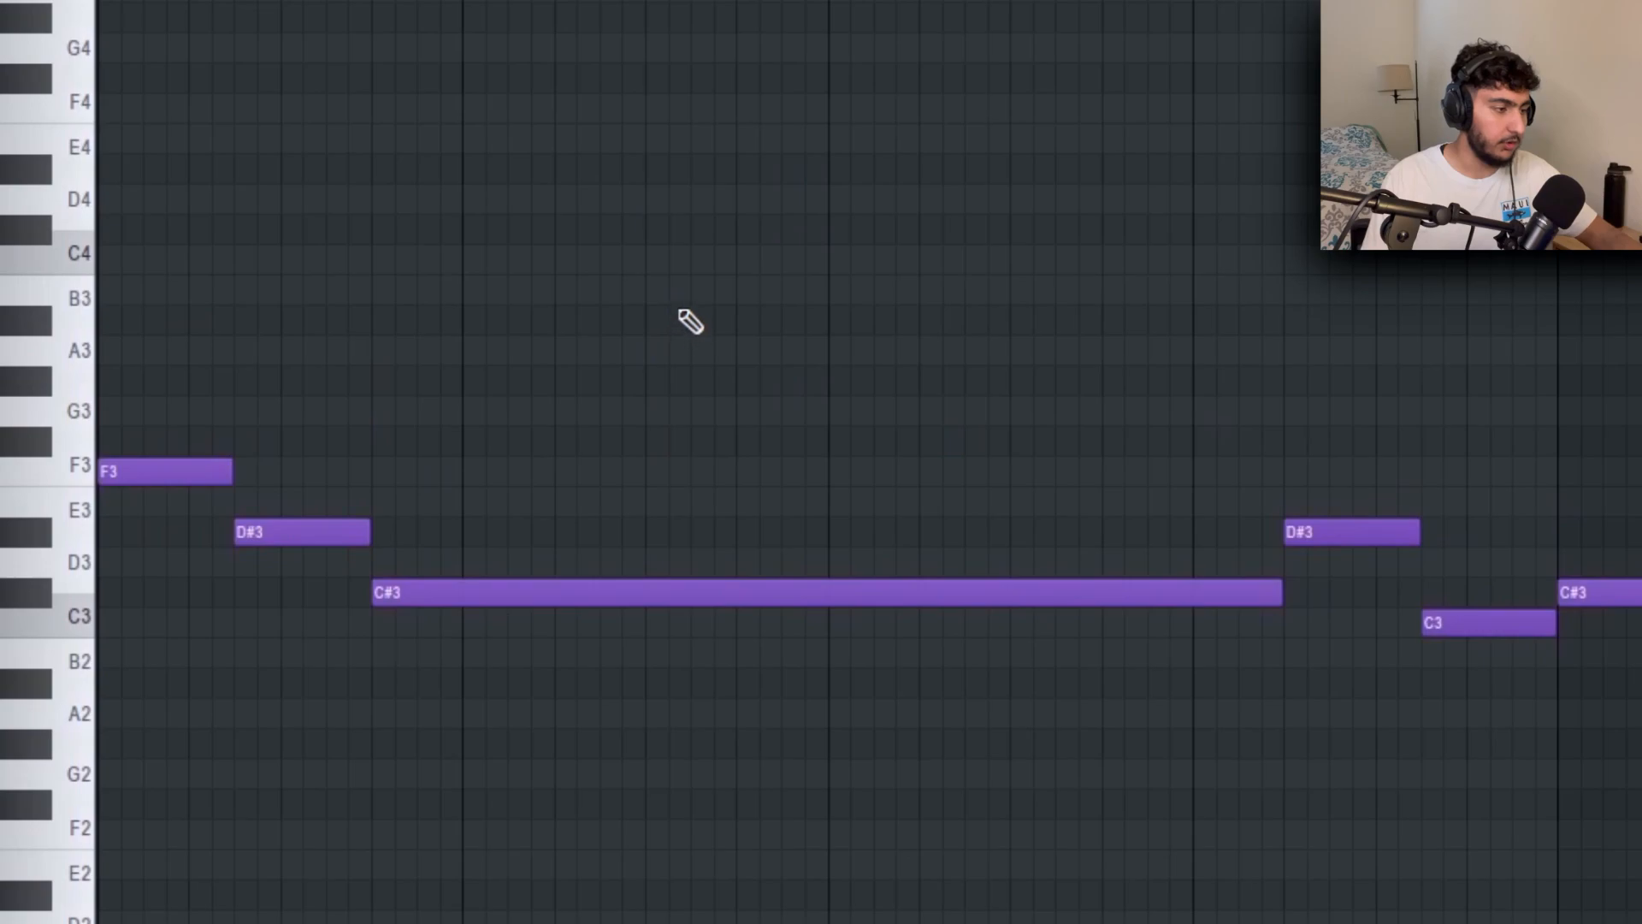
left_click_drag(228, 558, 448, 609)
left_click(809, 721, "ctrl")
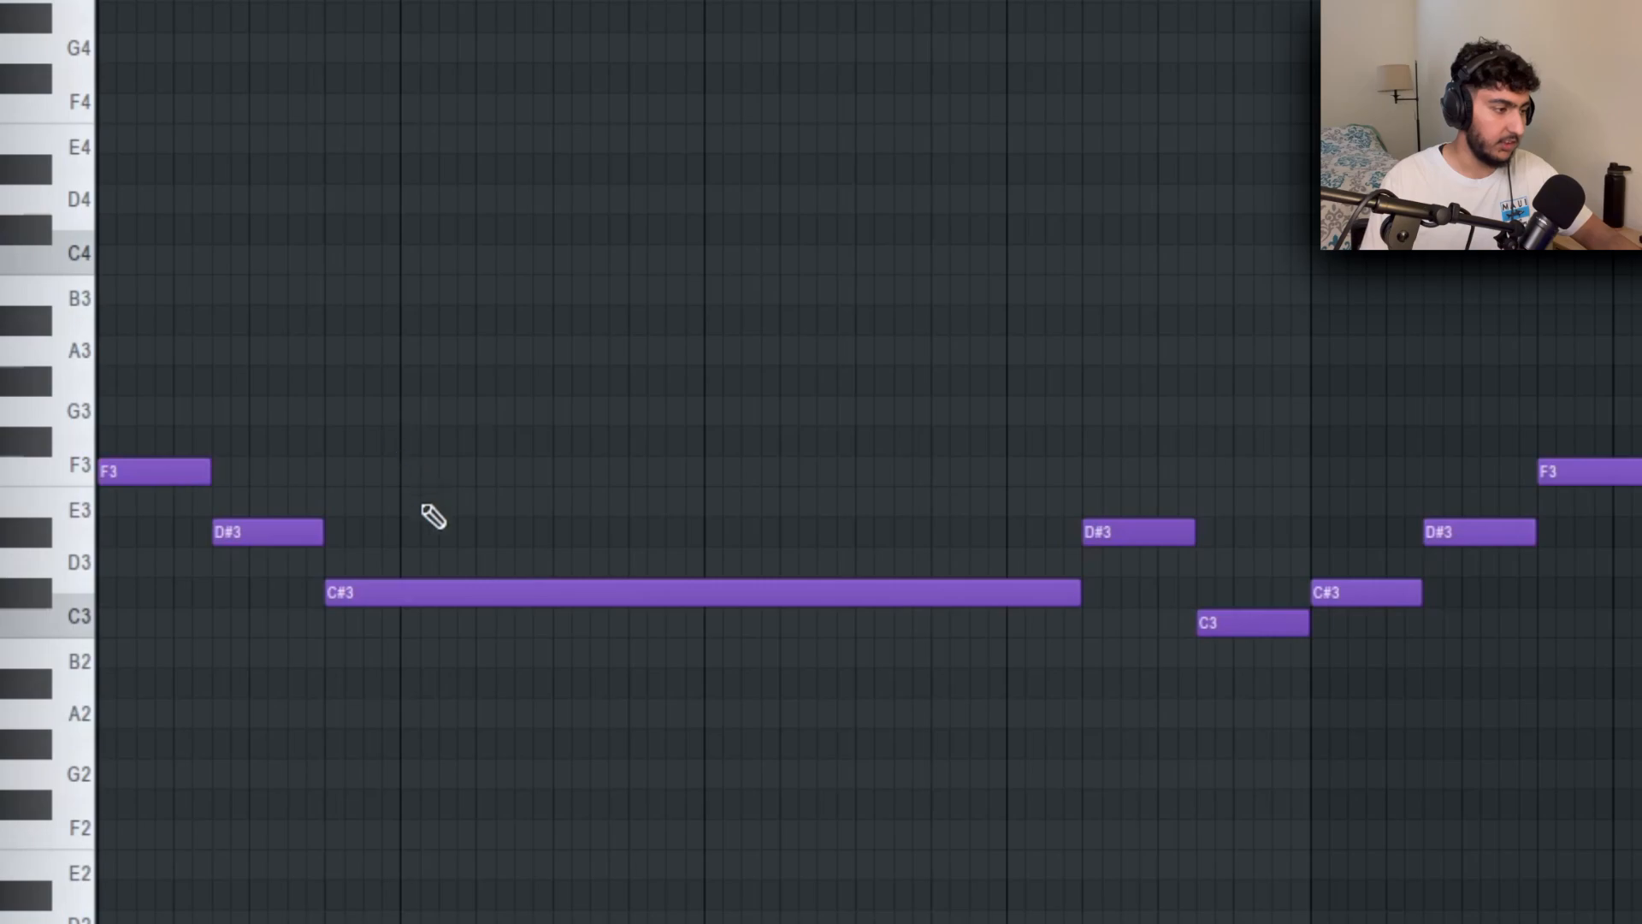
left_click(475, 591, "ctrl")
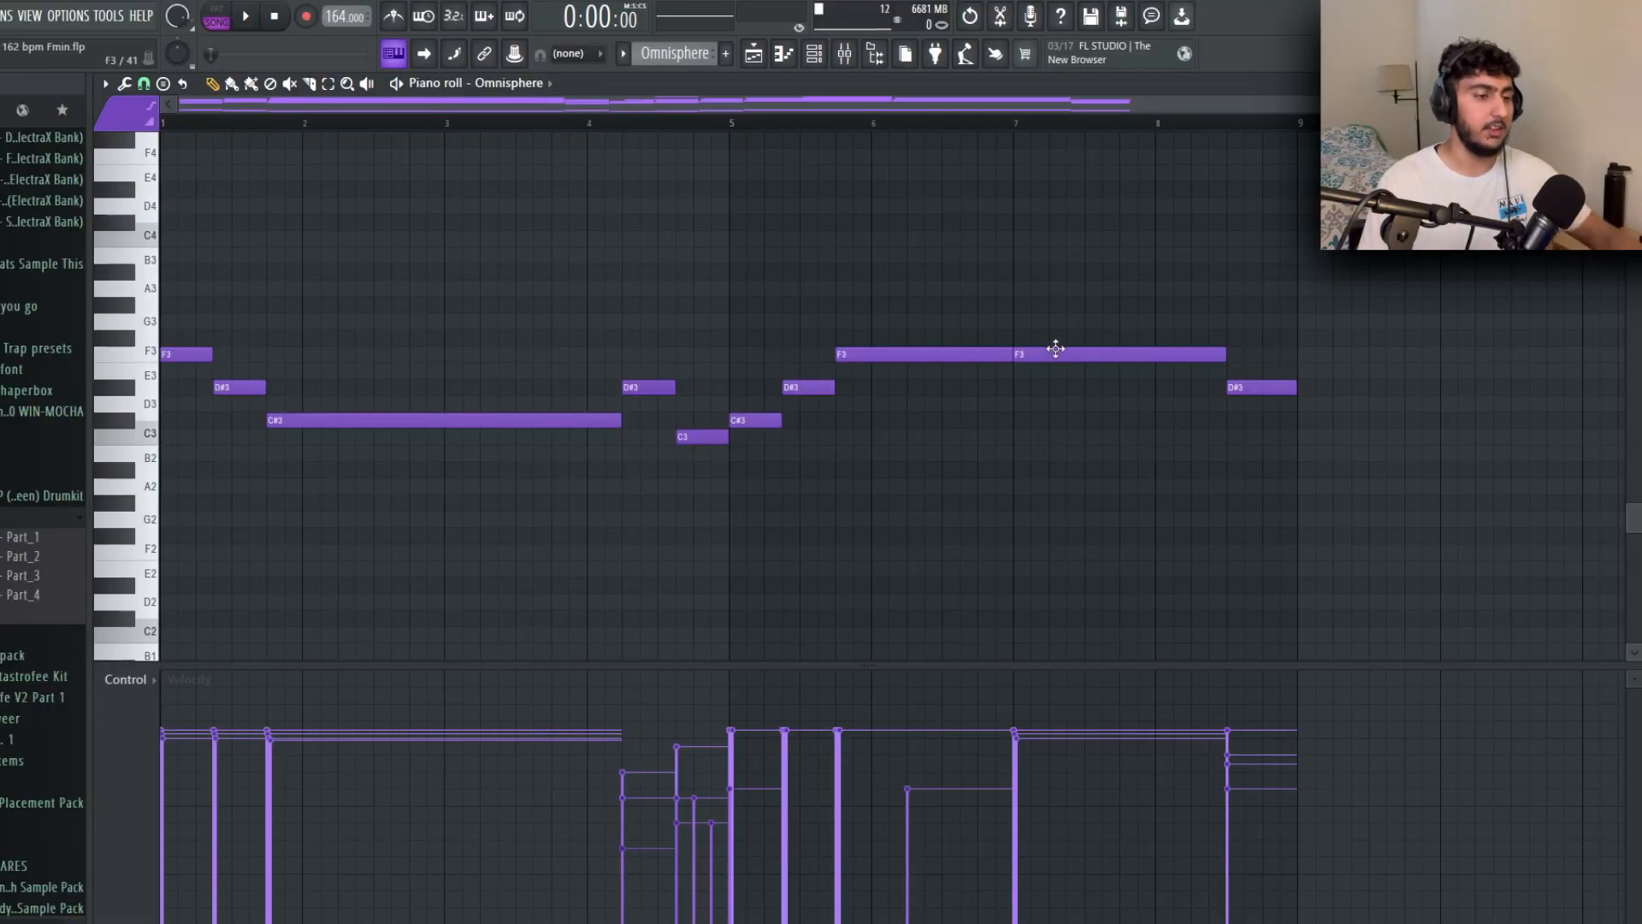
- Select the entire bass line in the Omnisphere piano roll and transpose it up two octaves
left_click_drag(1213, 505, 205, 303)
scroll(713, 320, "up", 3)
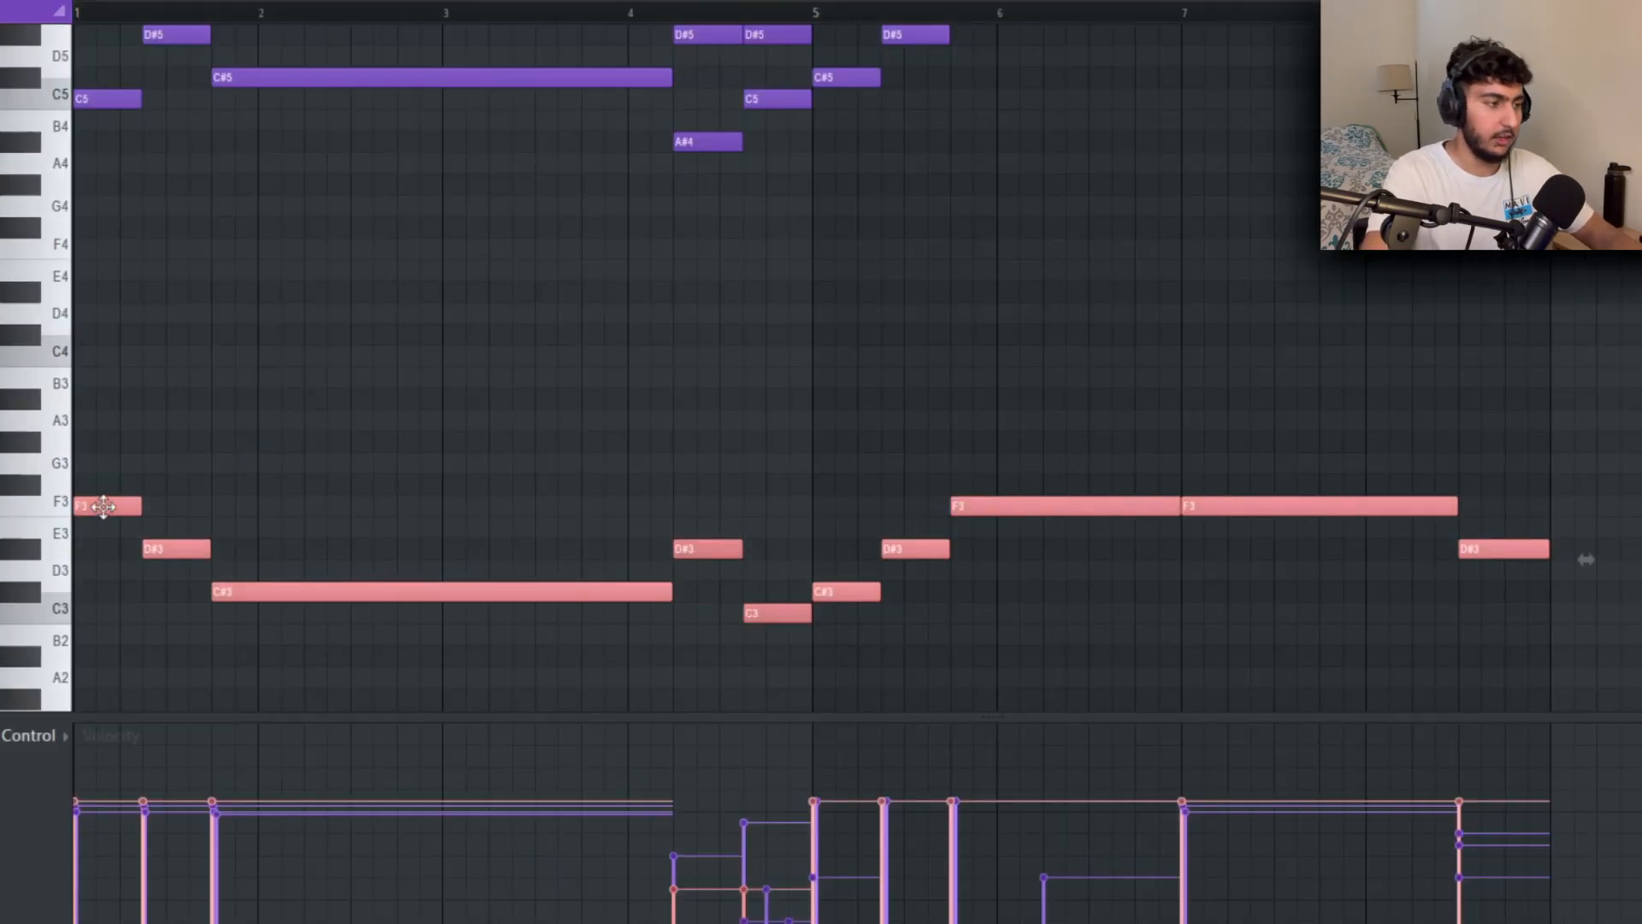
key("ctrl+Up")
key("ctrl+Up")
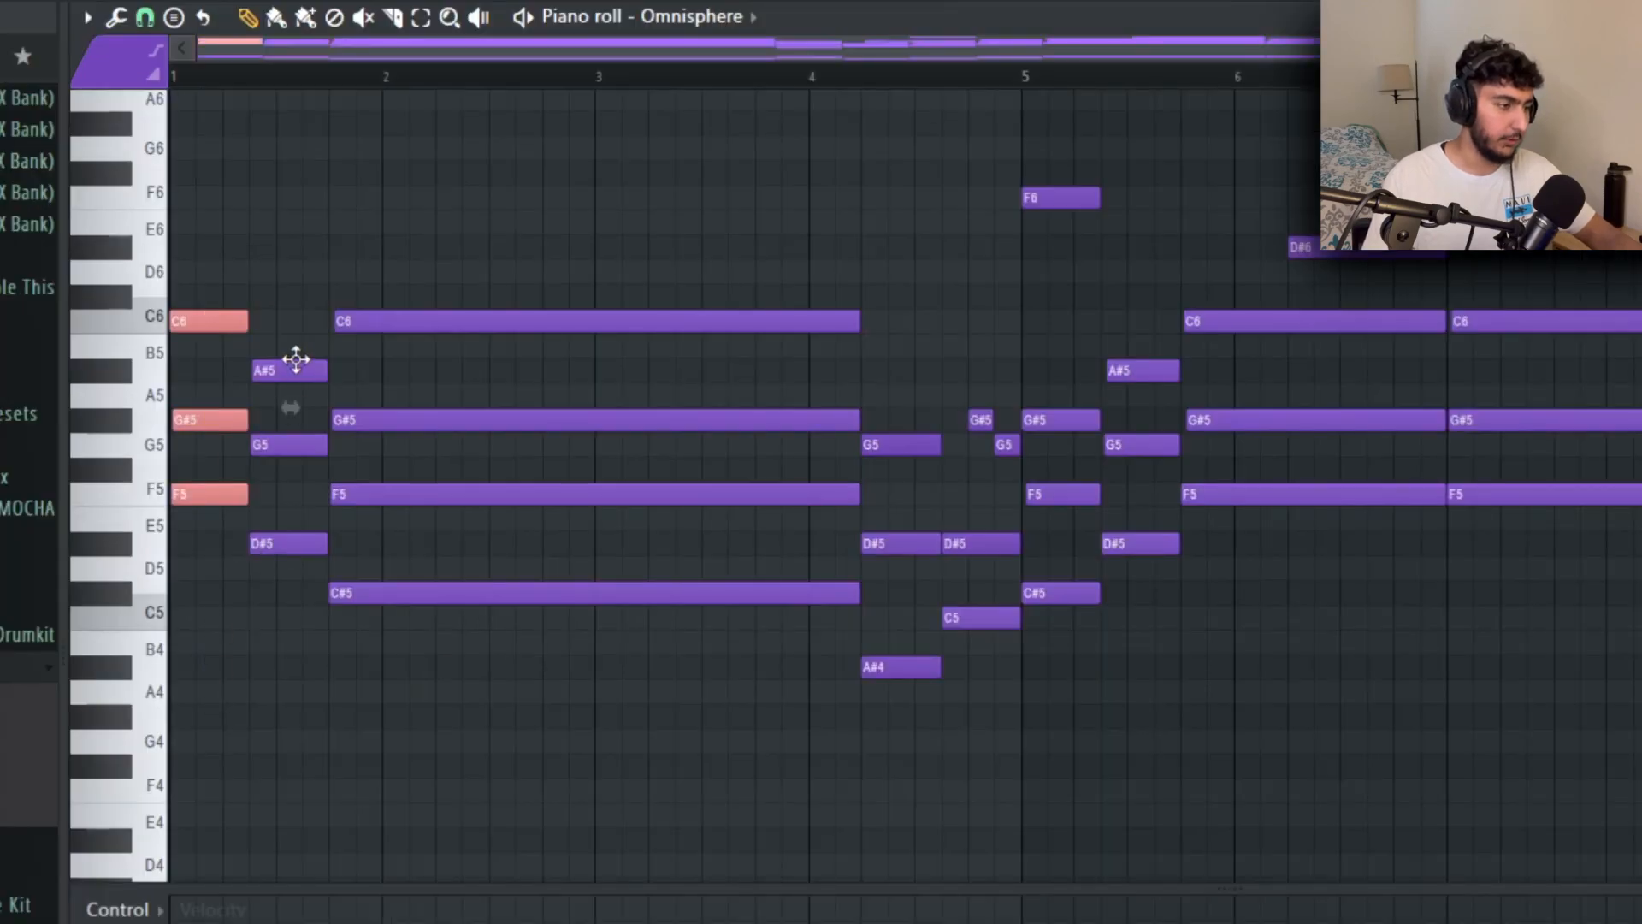
- Highlight the Omnisphere chords one after another, including those just before bar 5 and the final chord
left_click_drag(422, 435, 561, 638)
left_click(513, 732, "ctrl")
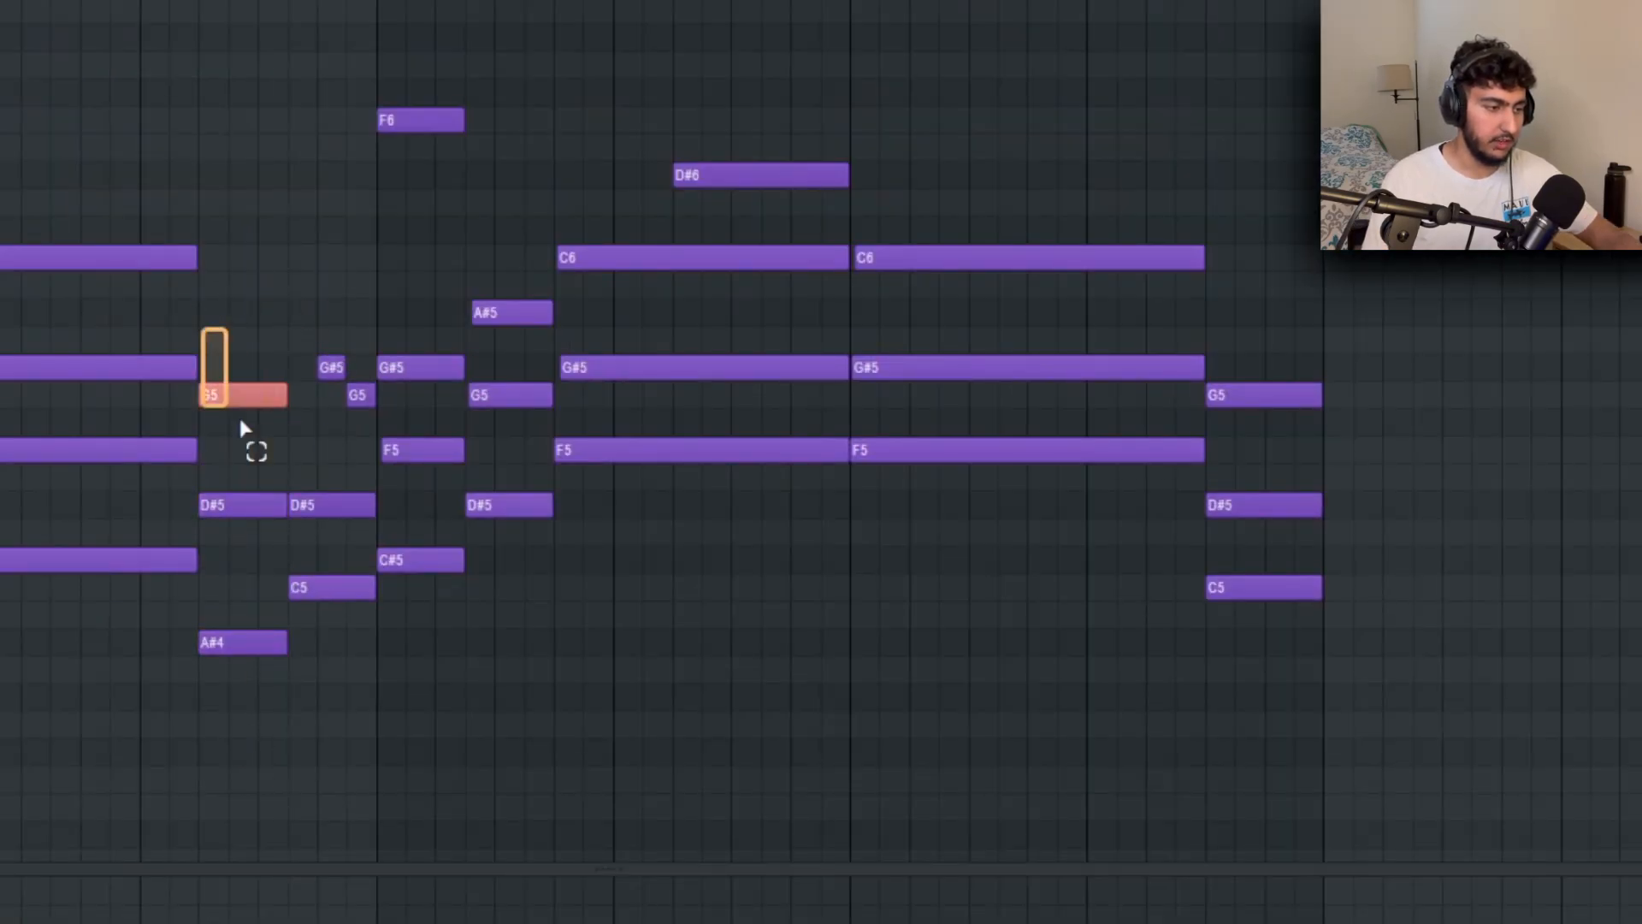
left_click_drag(242, 427, 377, 714)
left_click_drag(1450, 685, 1287, 423)
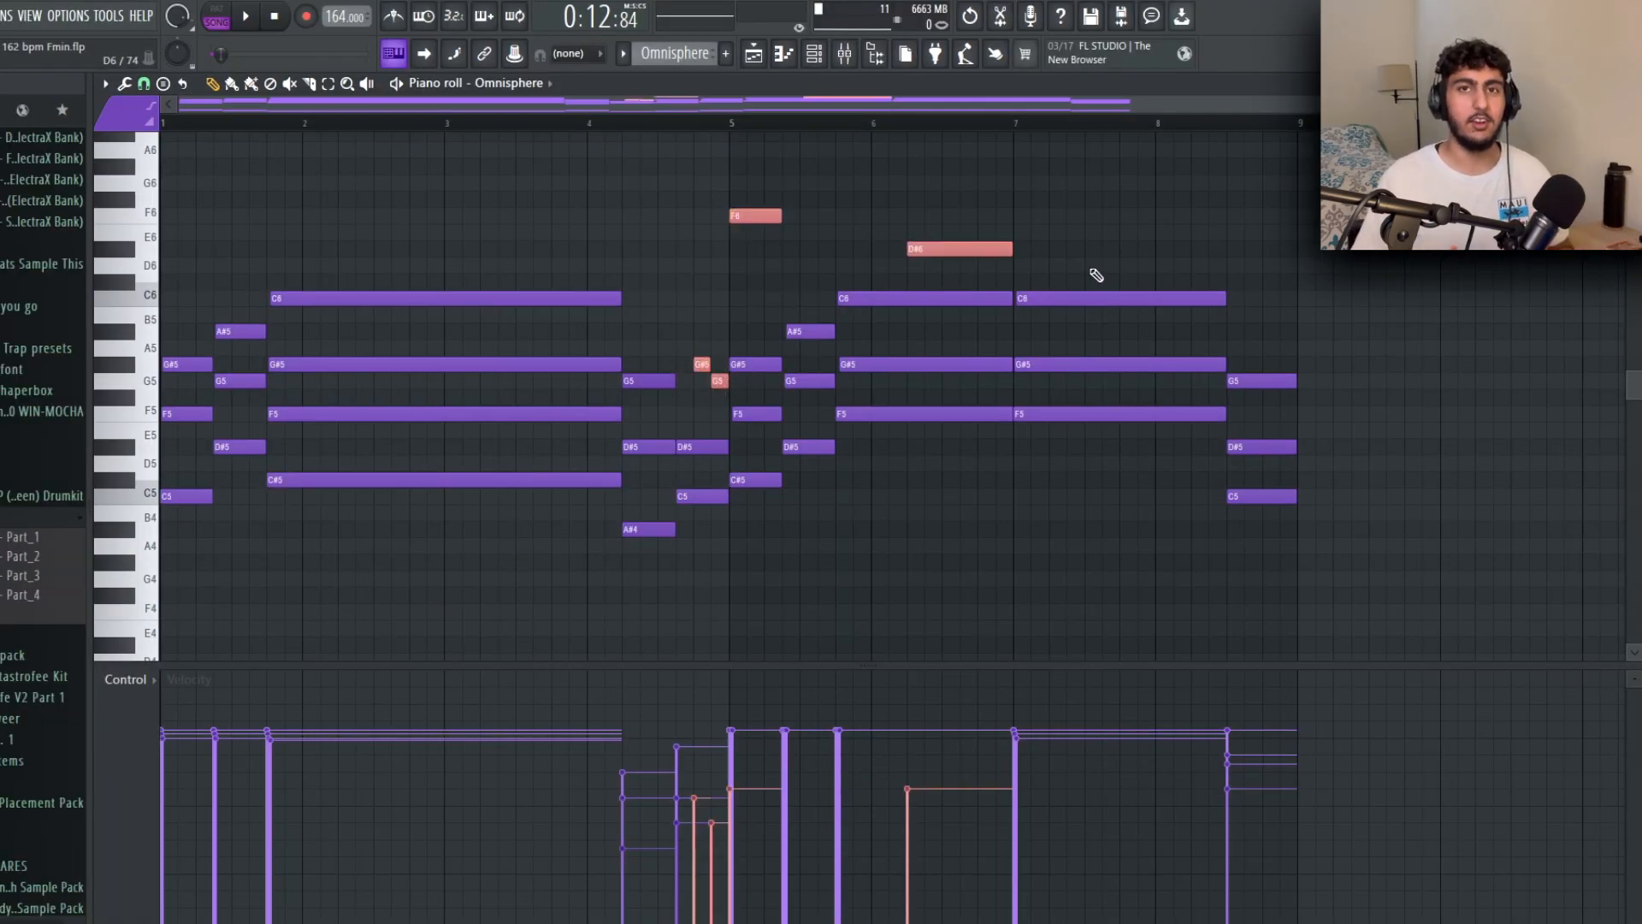
- Open the strum tool for all the Omnisphere chord and melody notes, and raise the velocity level in the randomizer
left_click_drag(1373, 616, 180, 141)
key("alt+s")
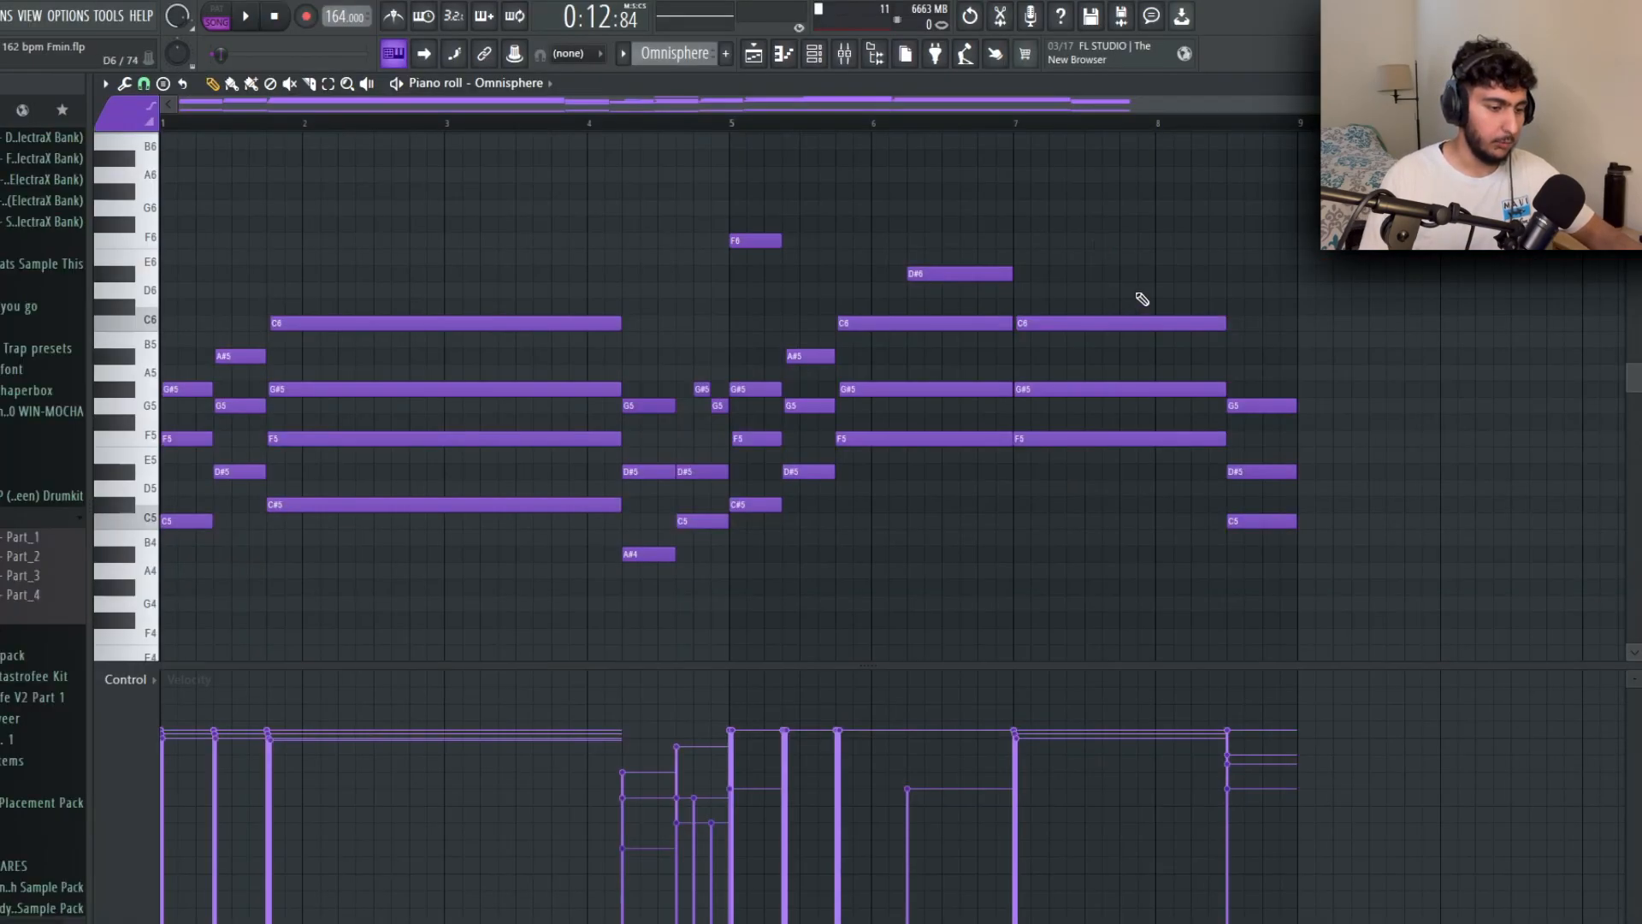
key("alt+r")
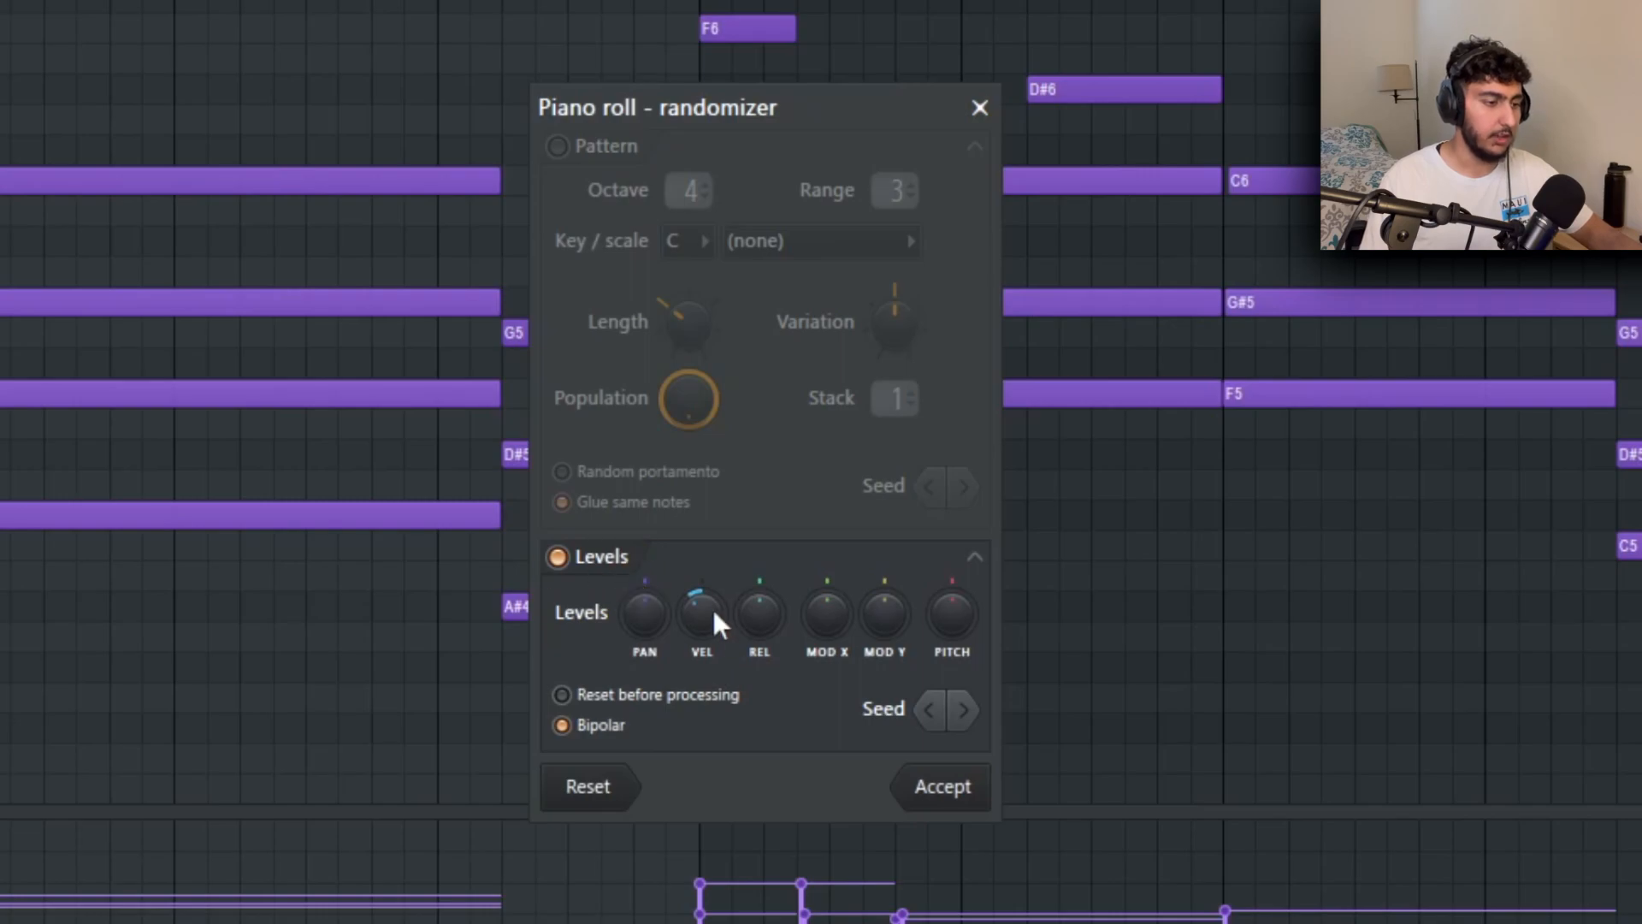
left_click_drag(701, 615, 701, 567)
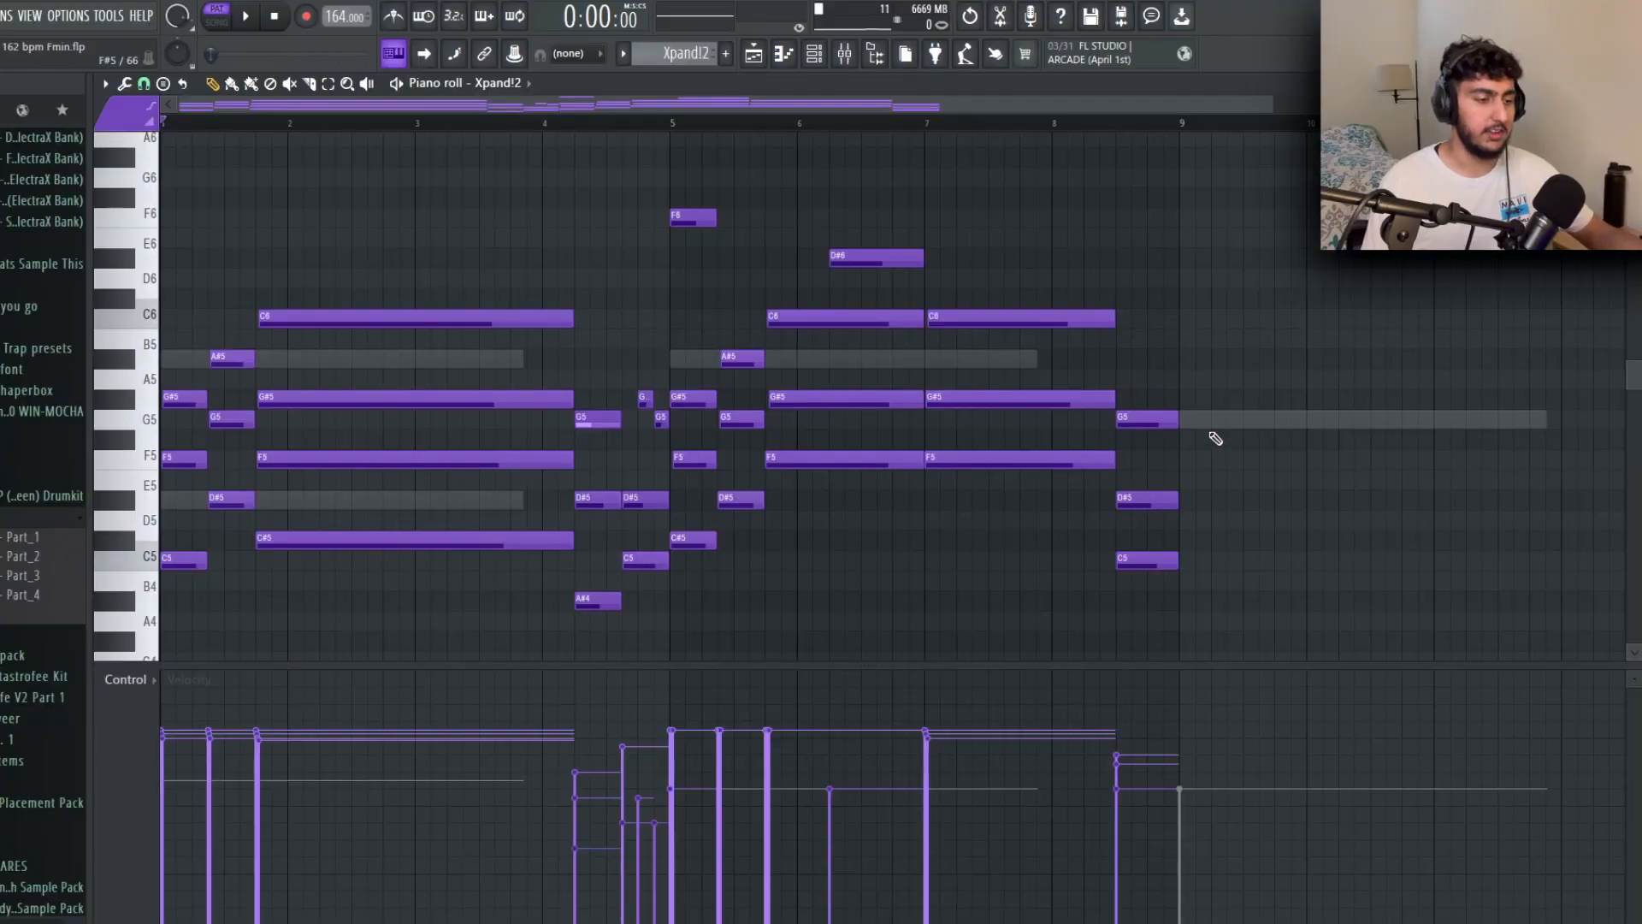
- Check the lower octaves of the Xpand!2 piano roll and play back its pattern
scroll(1138, 421, "down", 6)
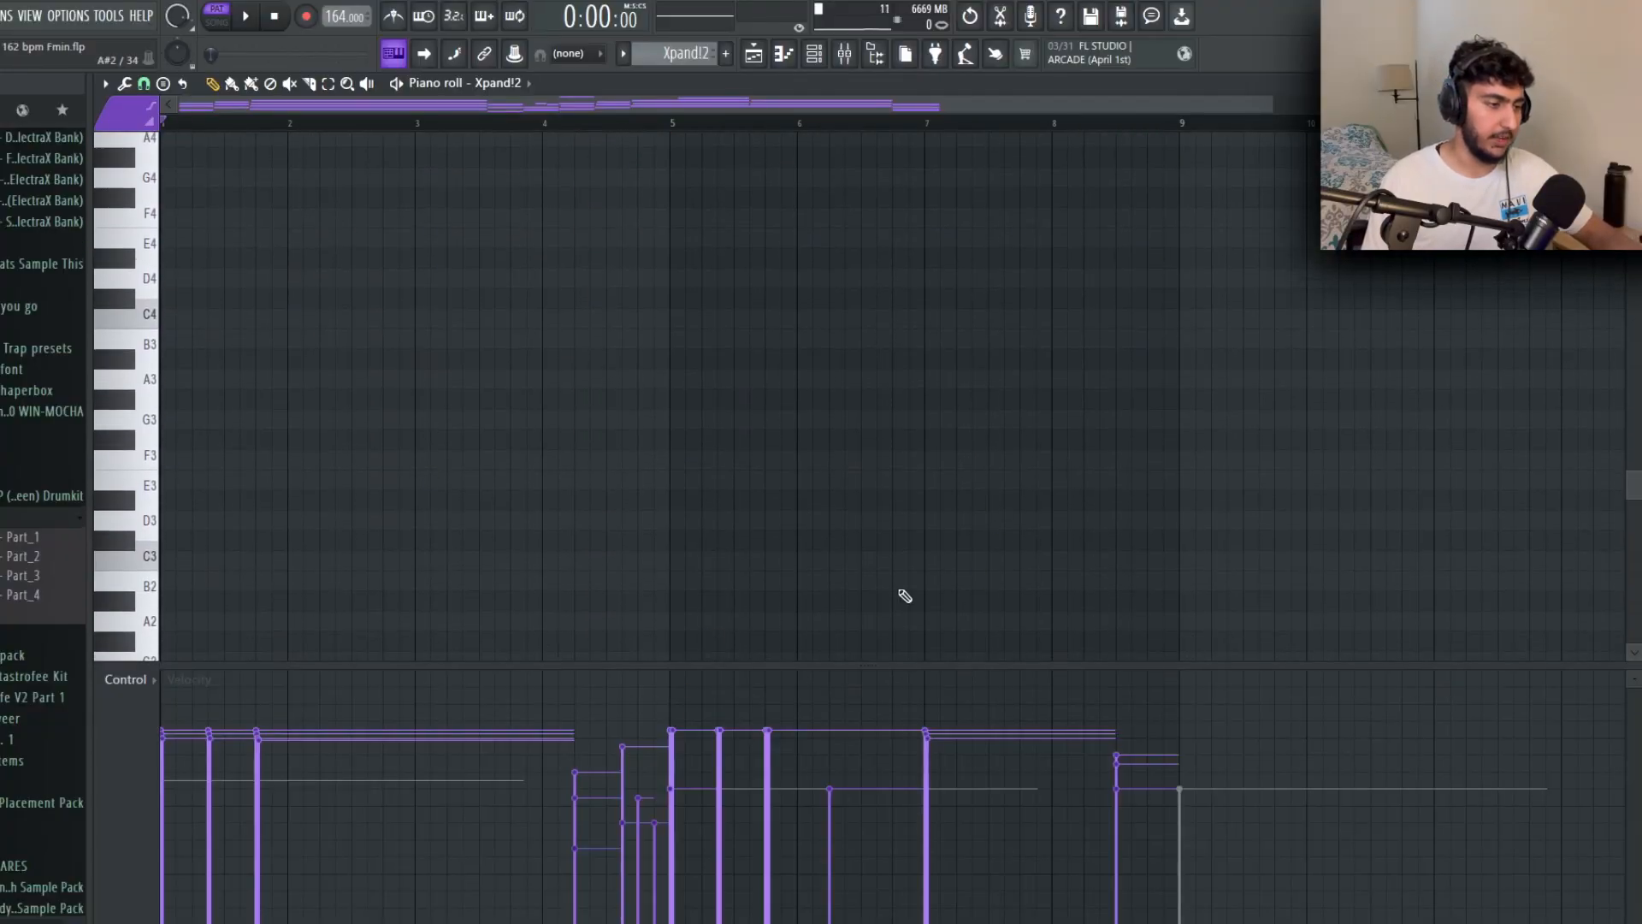
scroll(864, 544, "up", 6)
key("space")
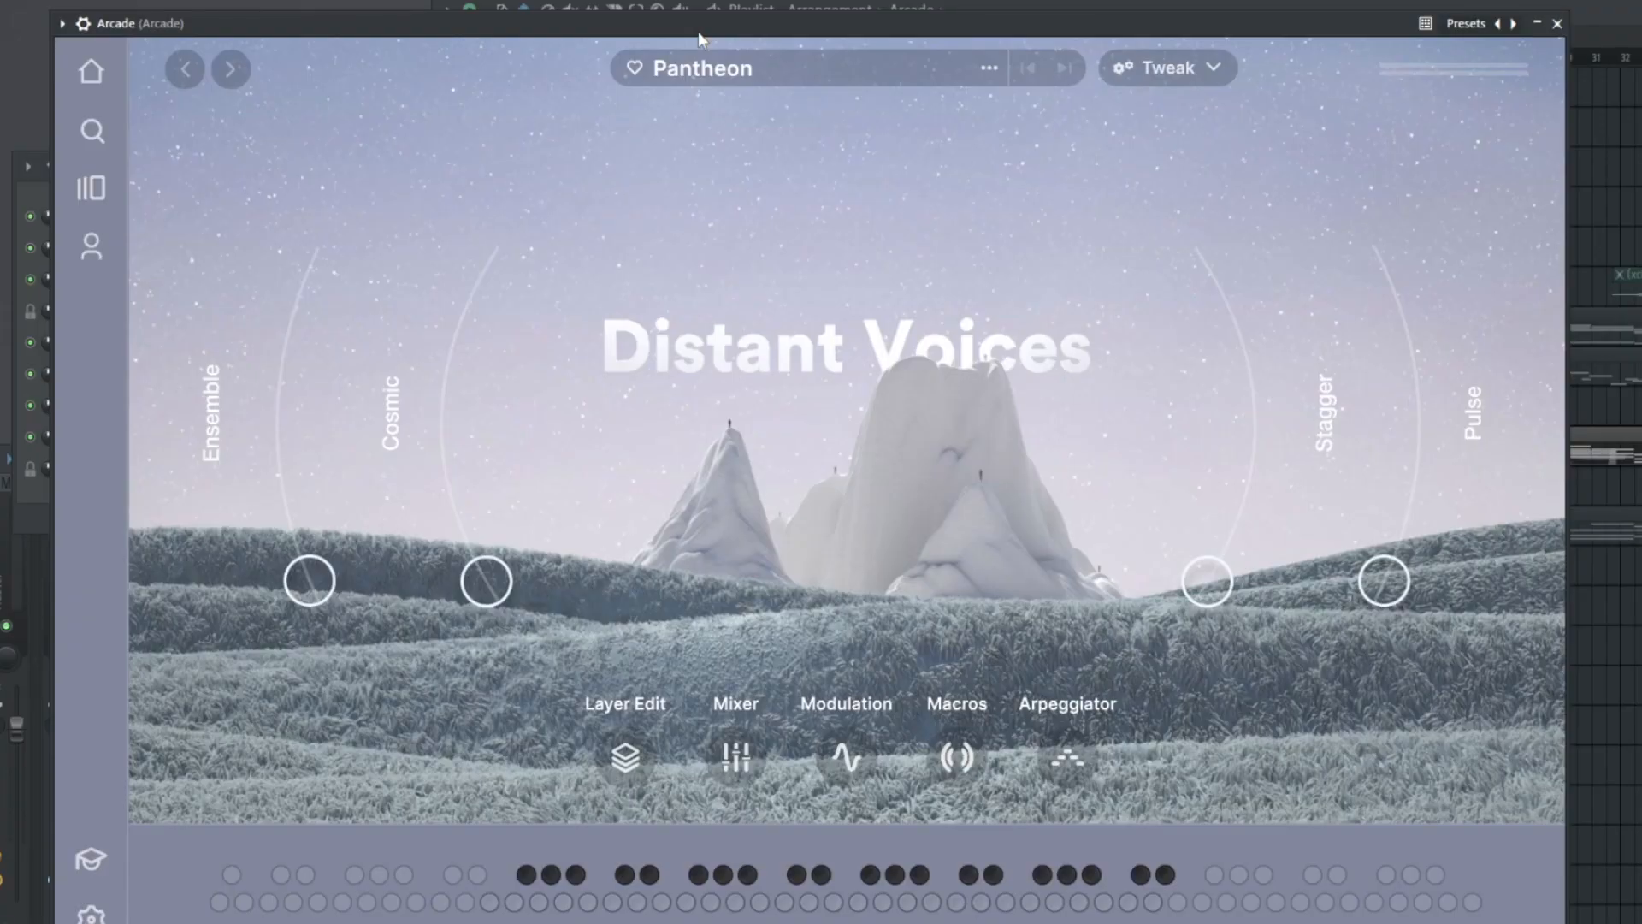
- Open the Distant Voices page from the Pantheon preset in Arcade and browse its instruments
left_click(727, 72)
scroll(722, 300, "down", 5)
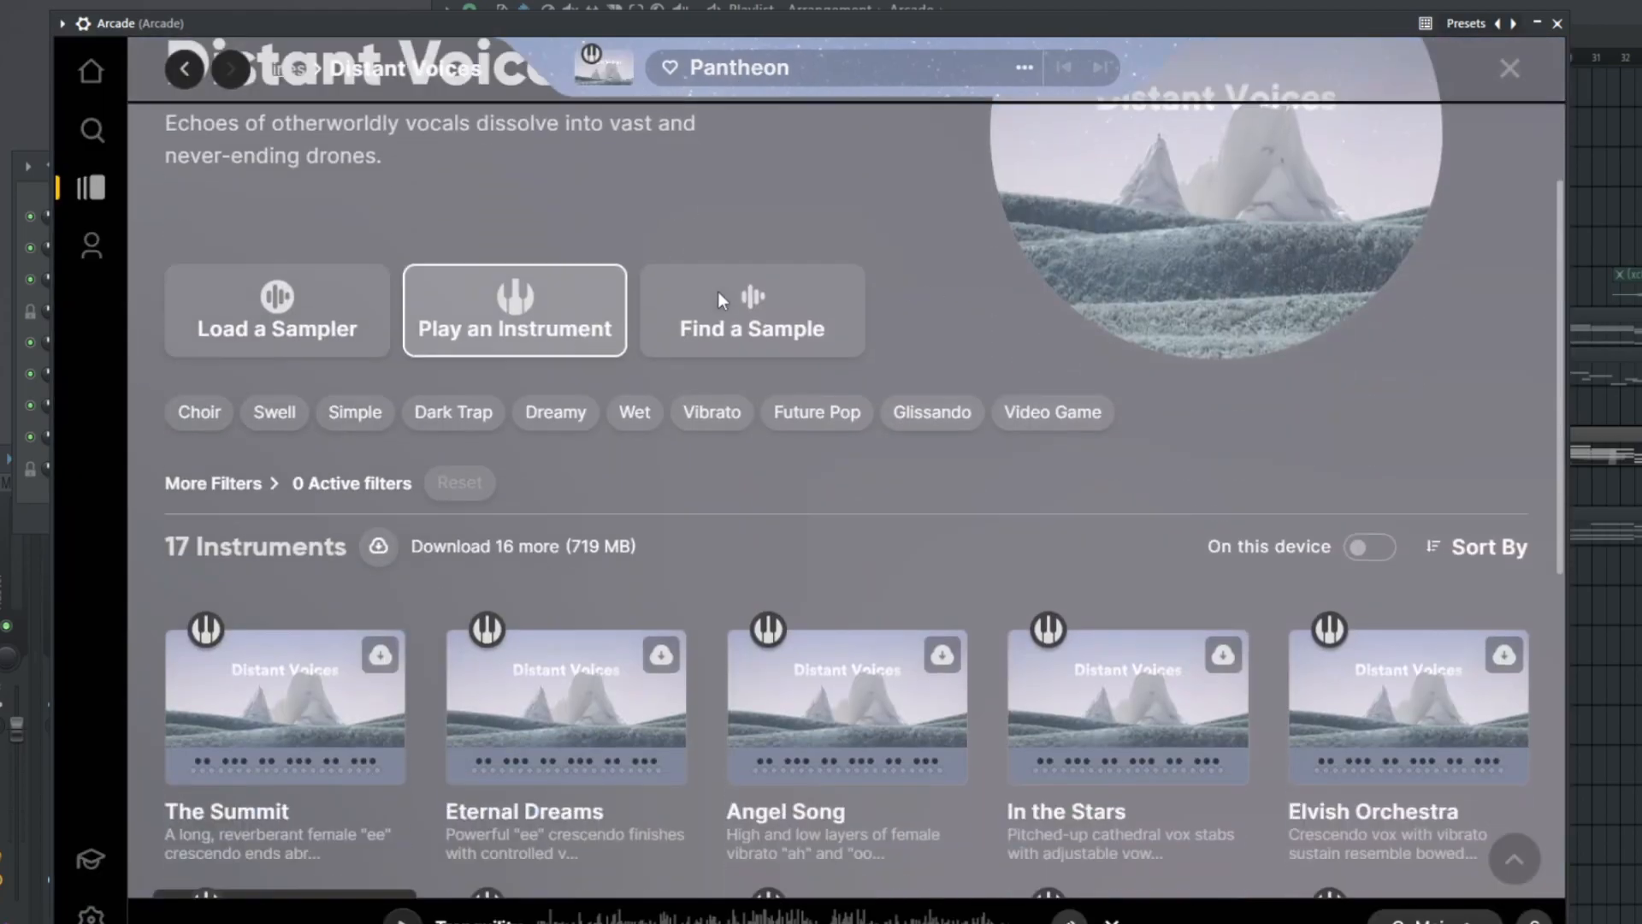
scroll(396, 218, "up", 2)
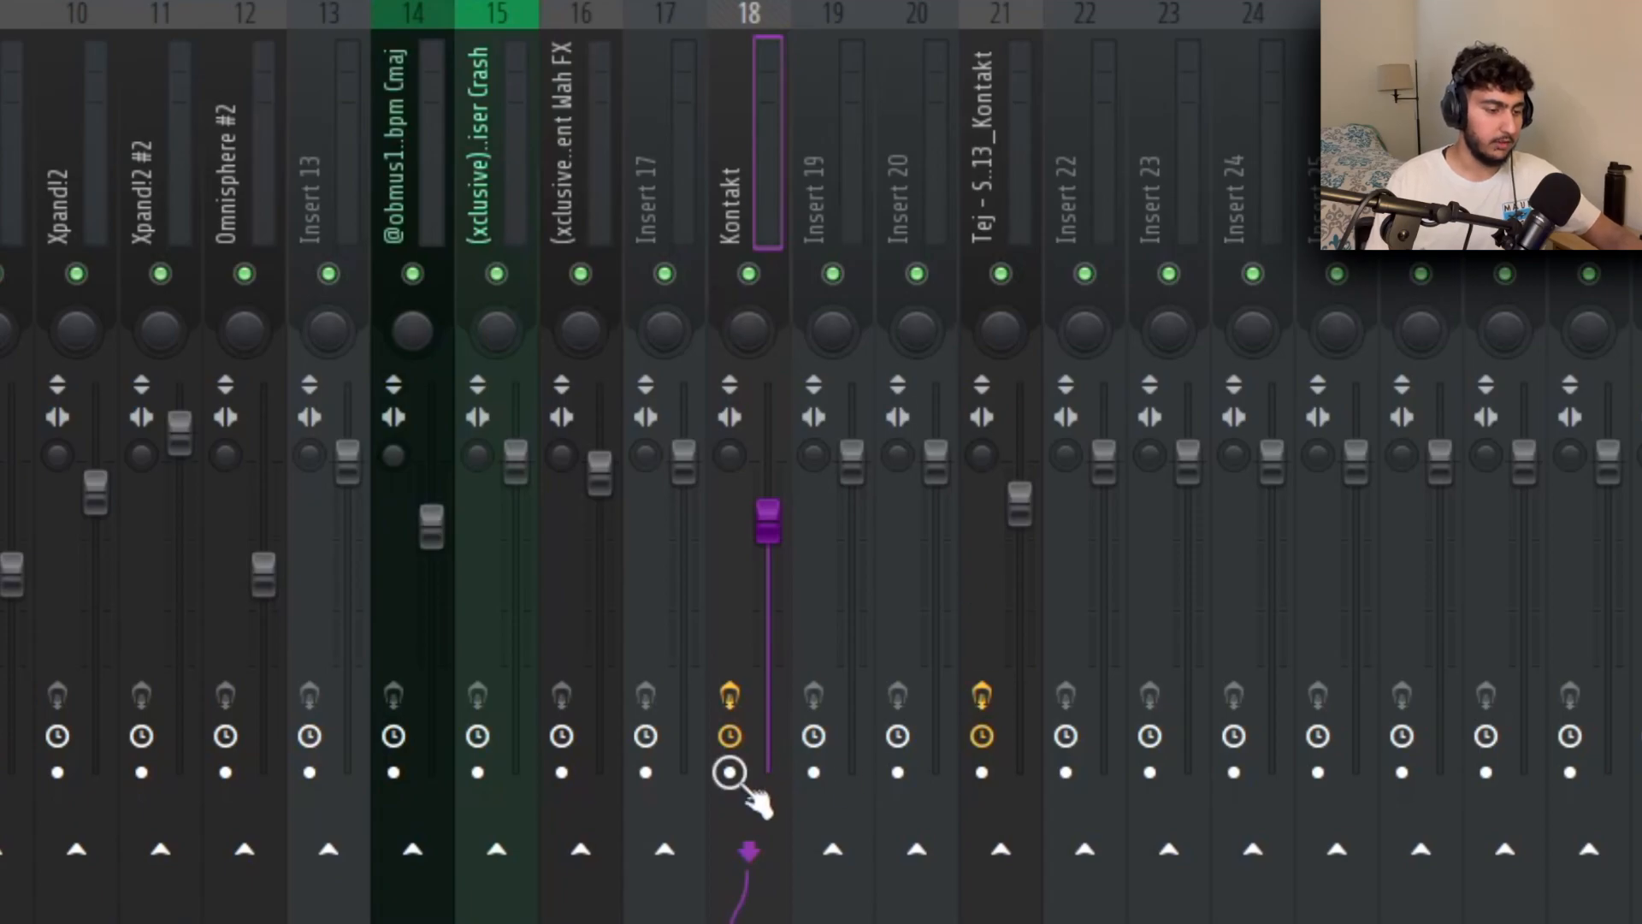
- Render the armed Kontakt mixer track to audio, and raise the long note at bar 1 to A#5 and on to D#6
key("alt+r")
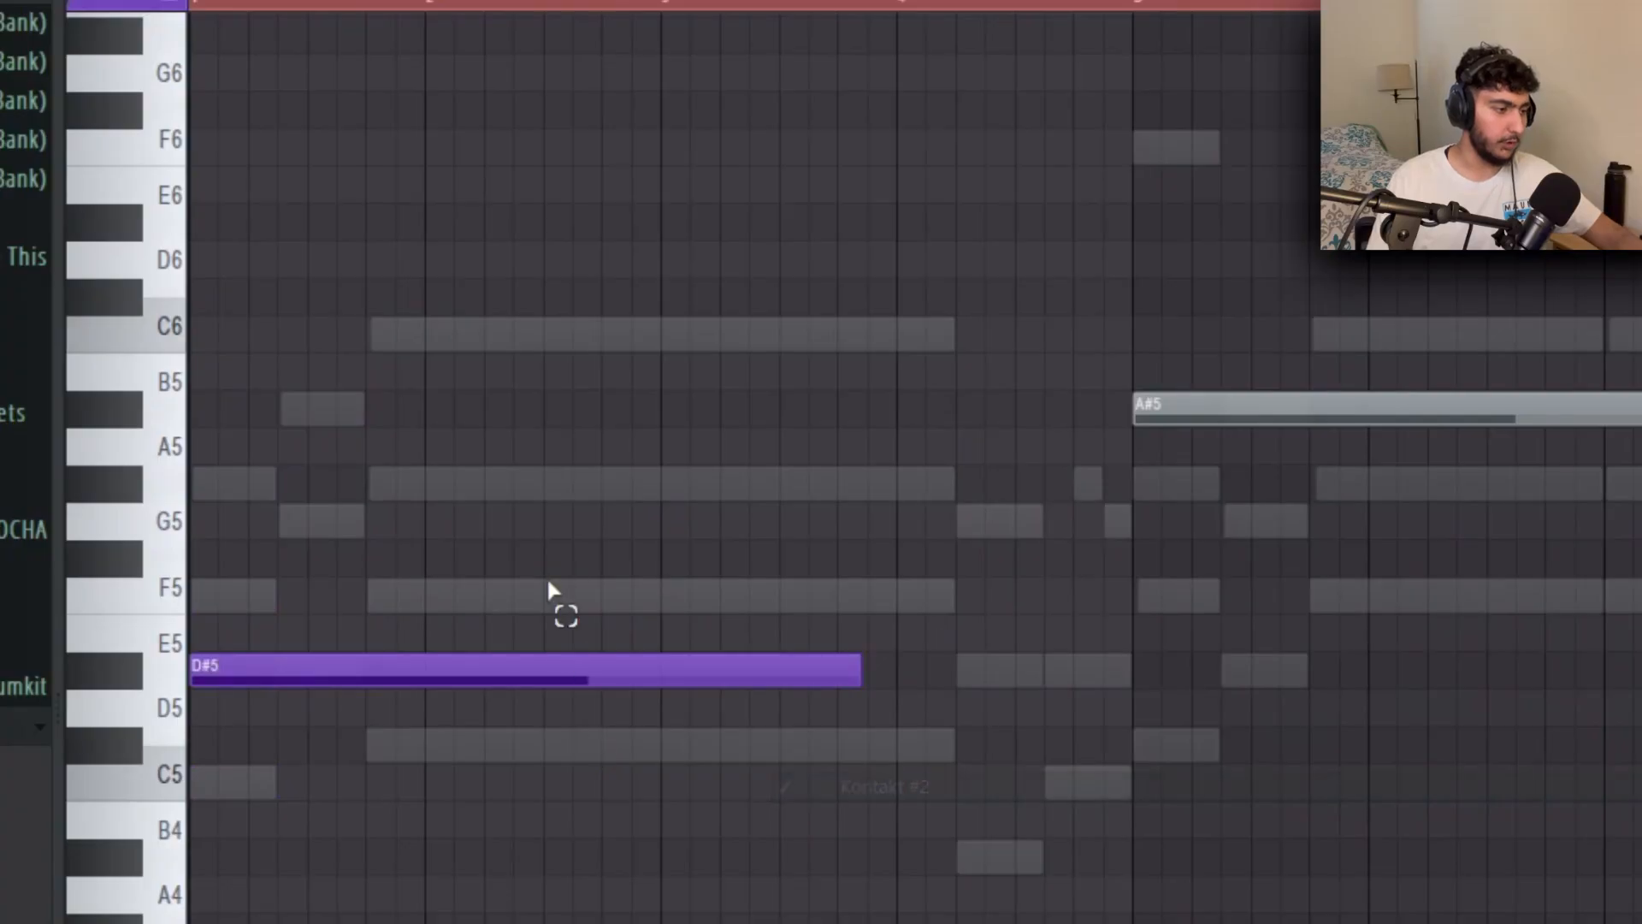
left_click_drag(551, 670, 556, 410)
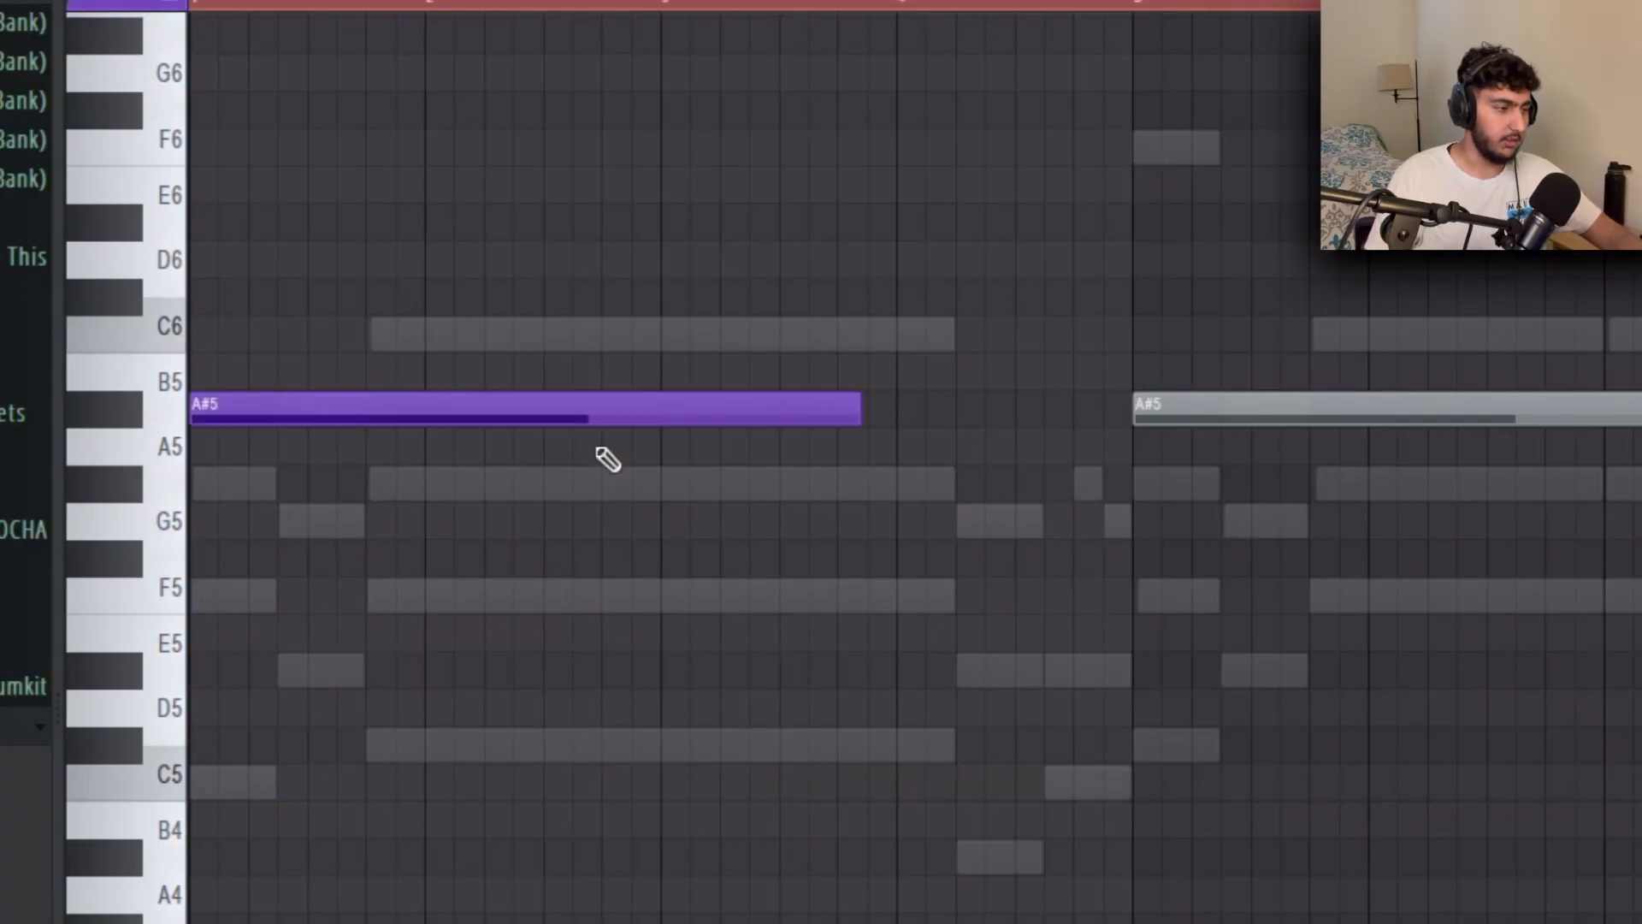
left_click_drag(385, 409, 389, 222)
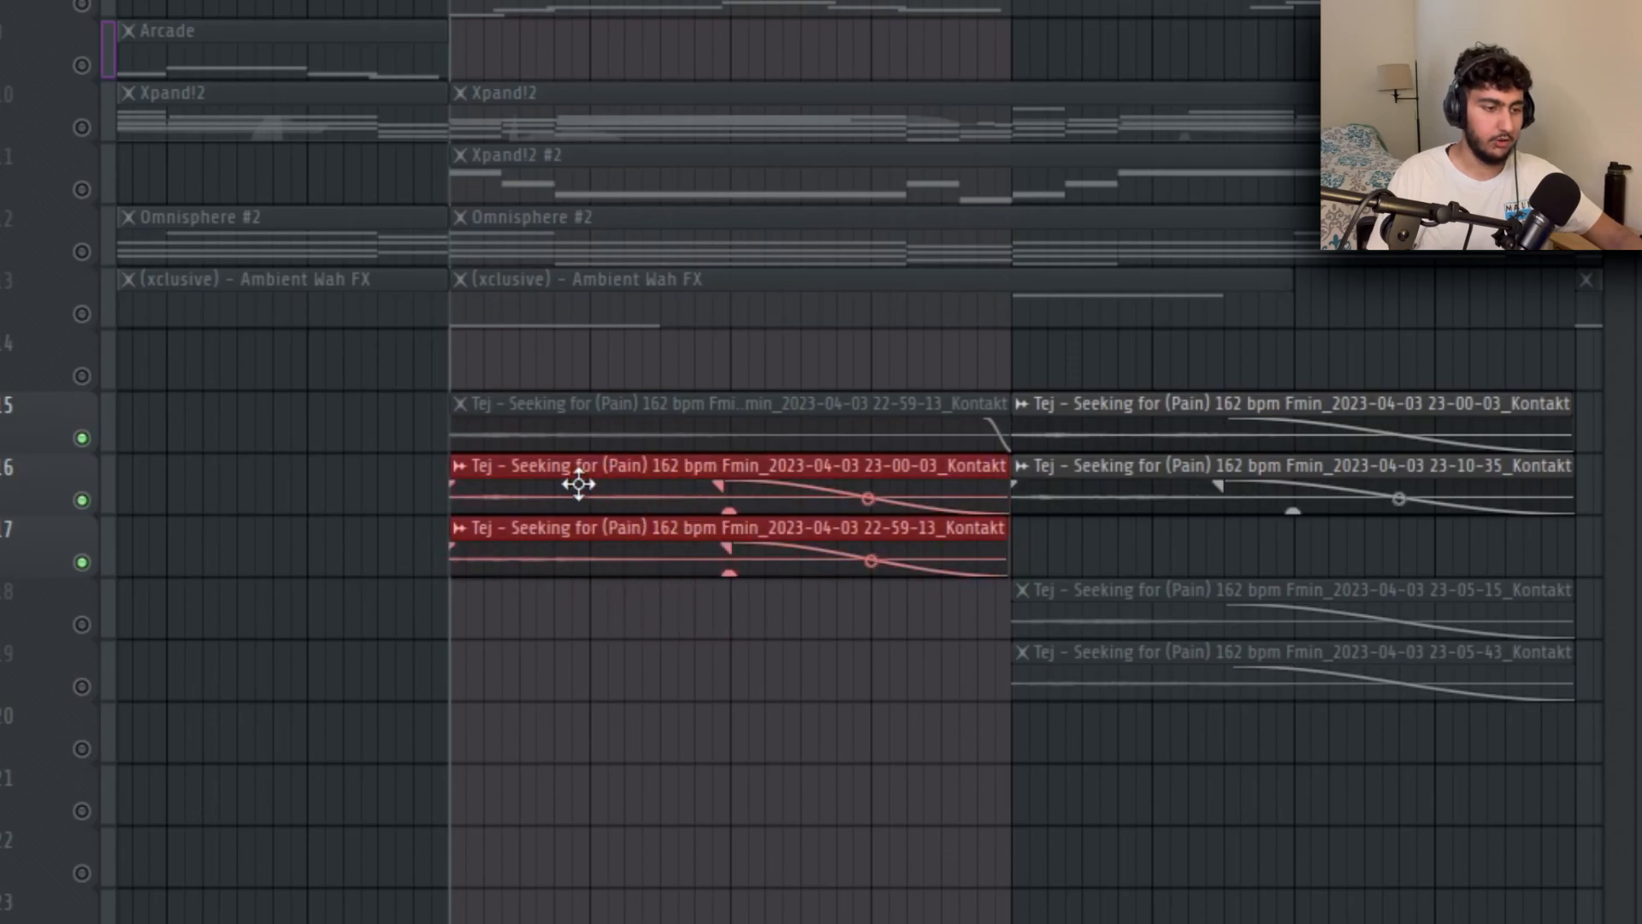
- Play the Ambient Wah FX notes, jumping playback to just before the F5 note at bar 5
scroll(1261, 480, "down", 1)
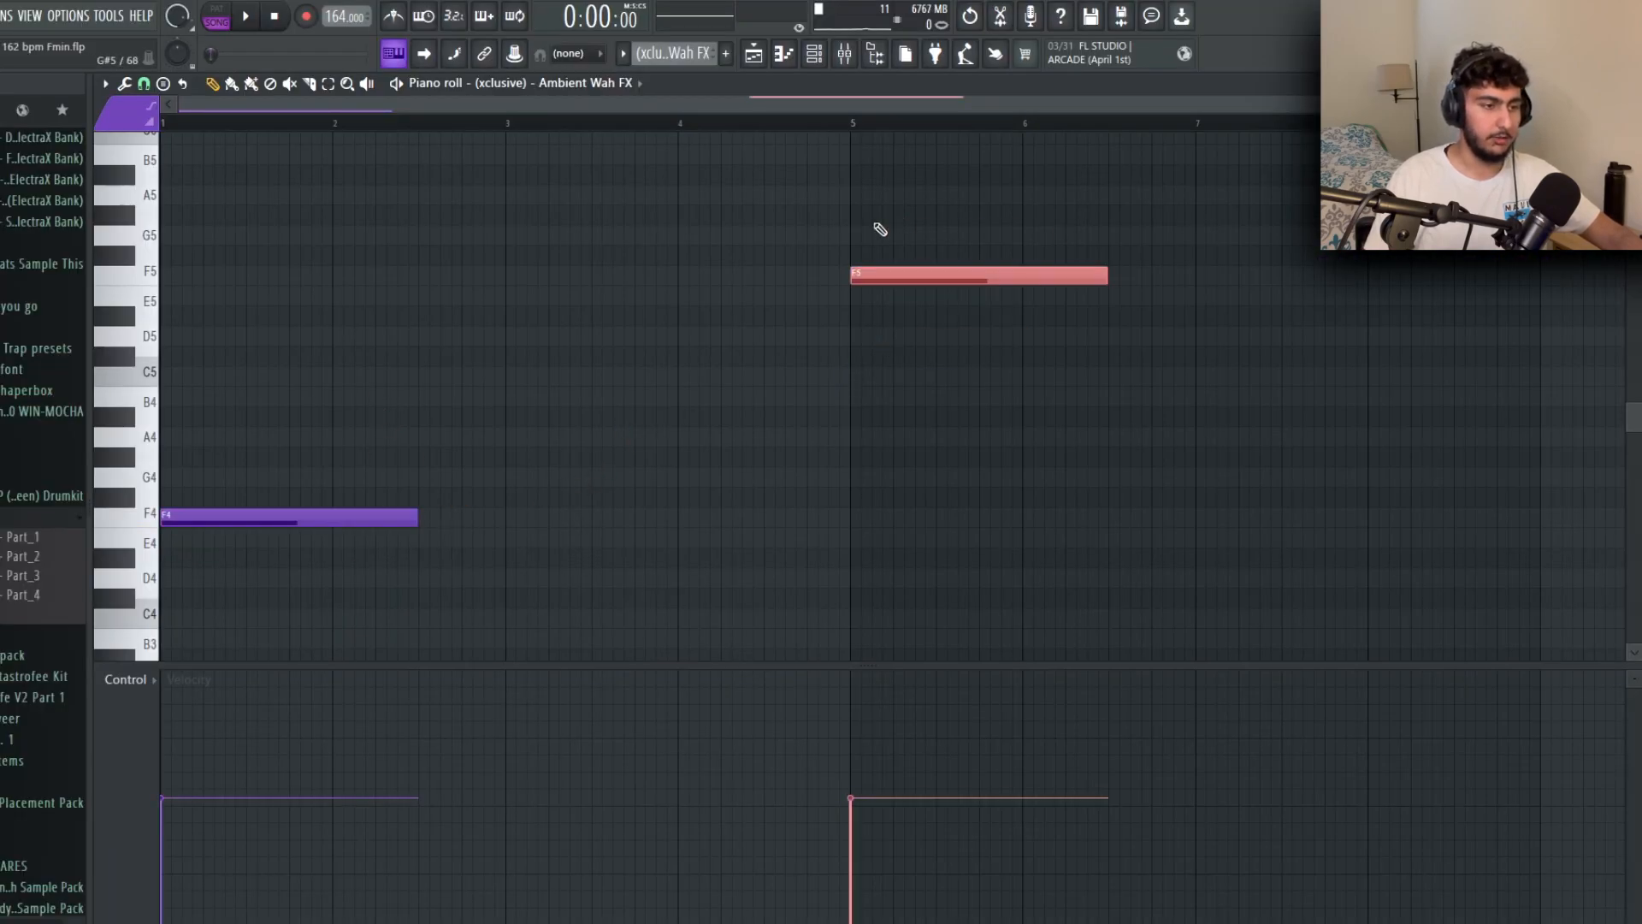
key("space")
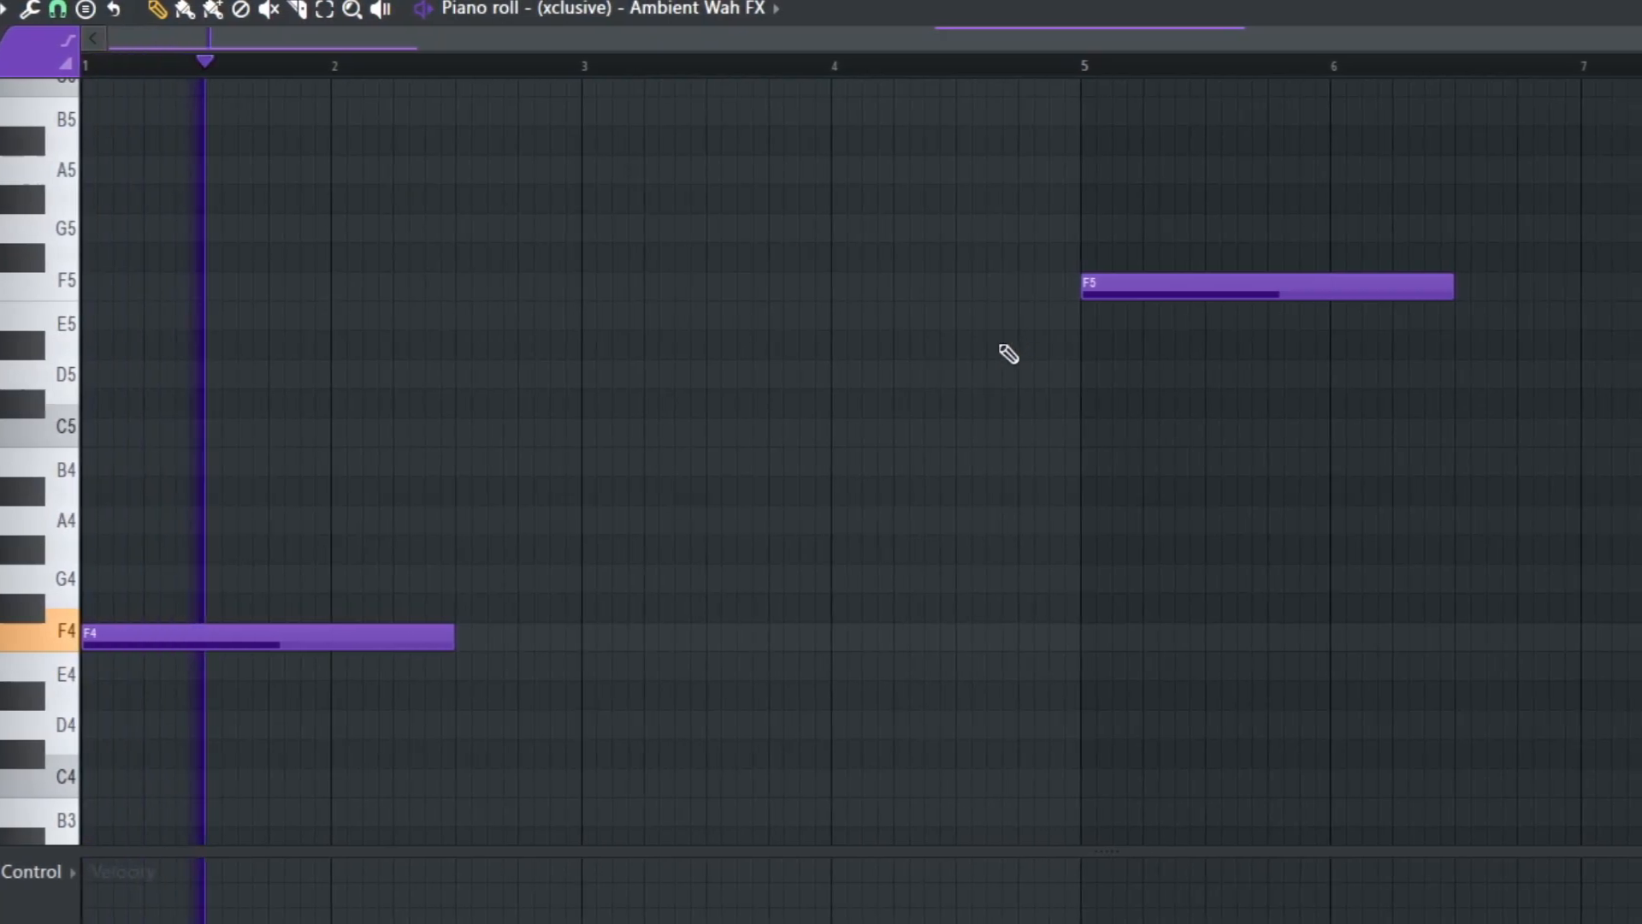
left_click(1057, 76)
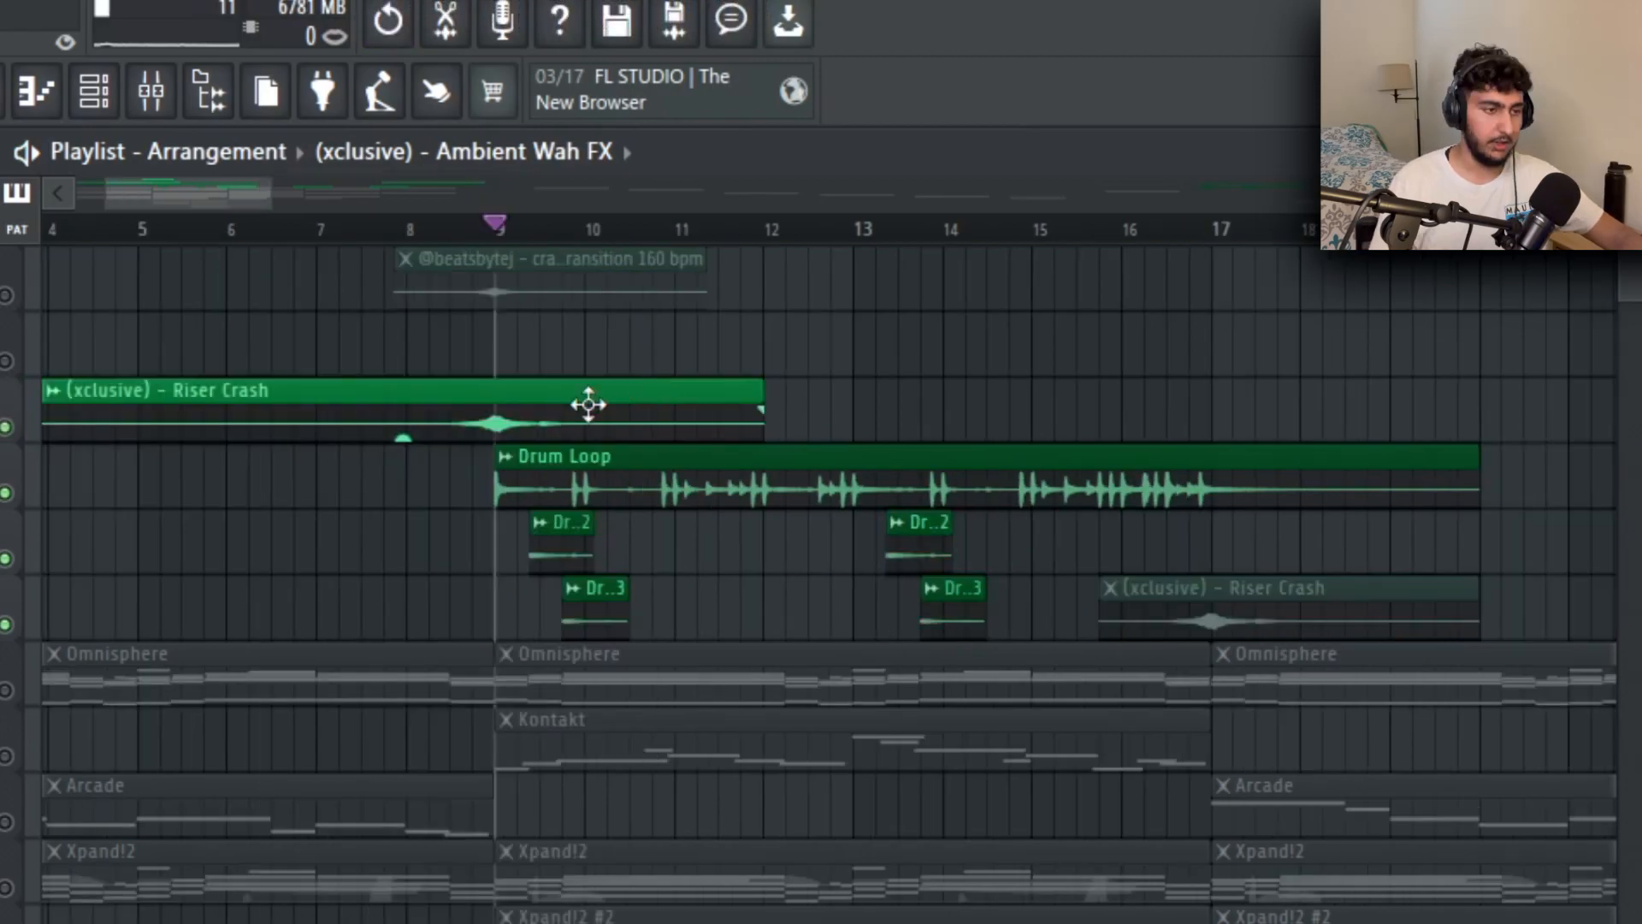
- Move the playlist playback position to between bars 8 and 9, just before the Drum Loop starts
scroll(587, 403, "up", 3)
left_click(438, 231)
scroll(938, 440, "down", 3)
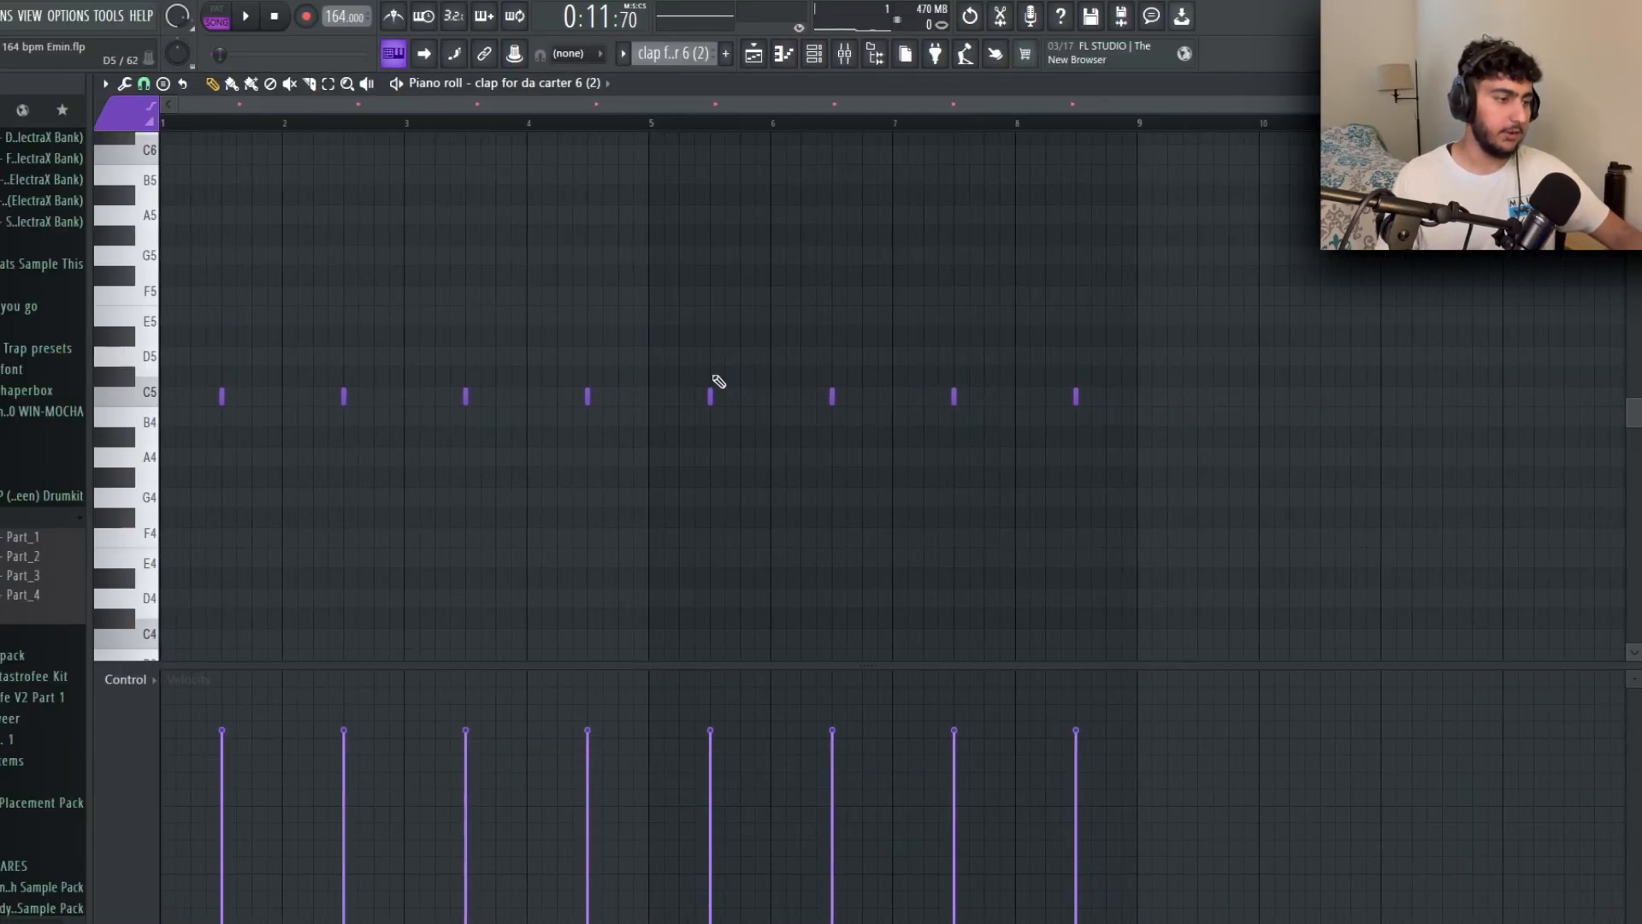
- Review the clap pattern in its piano roll and play it back
scroll(476, 179, "up", 2)
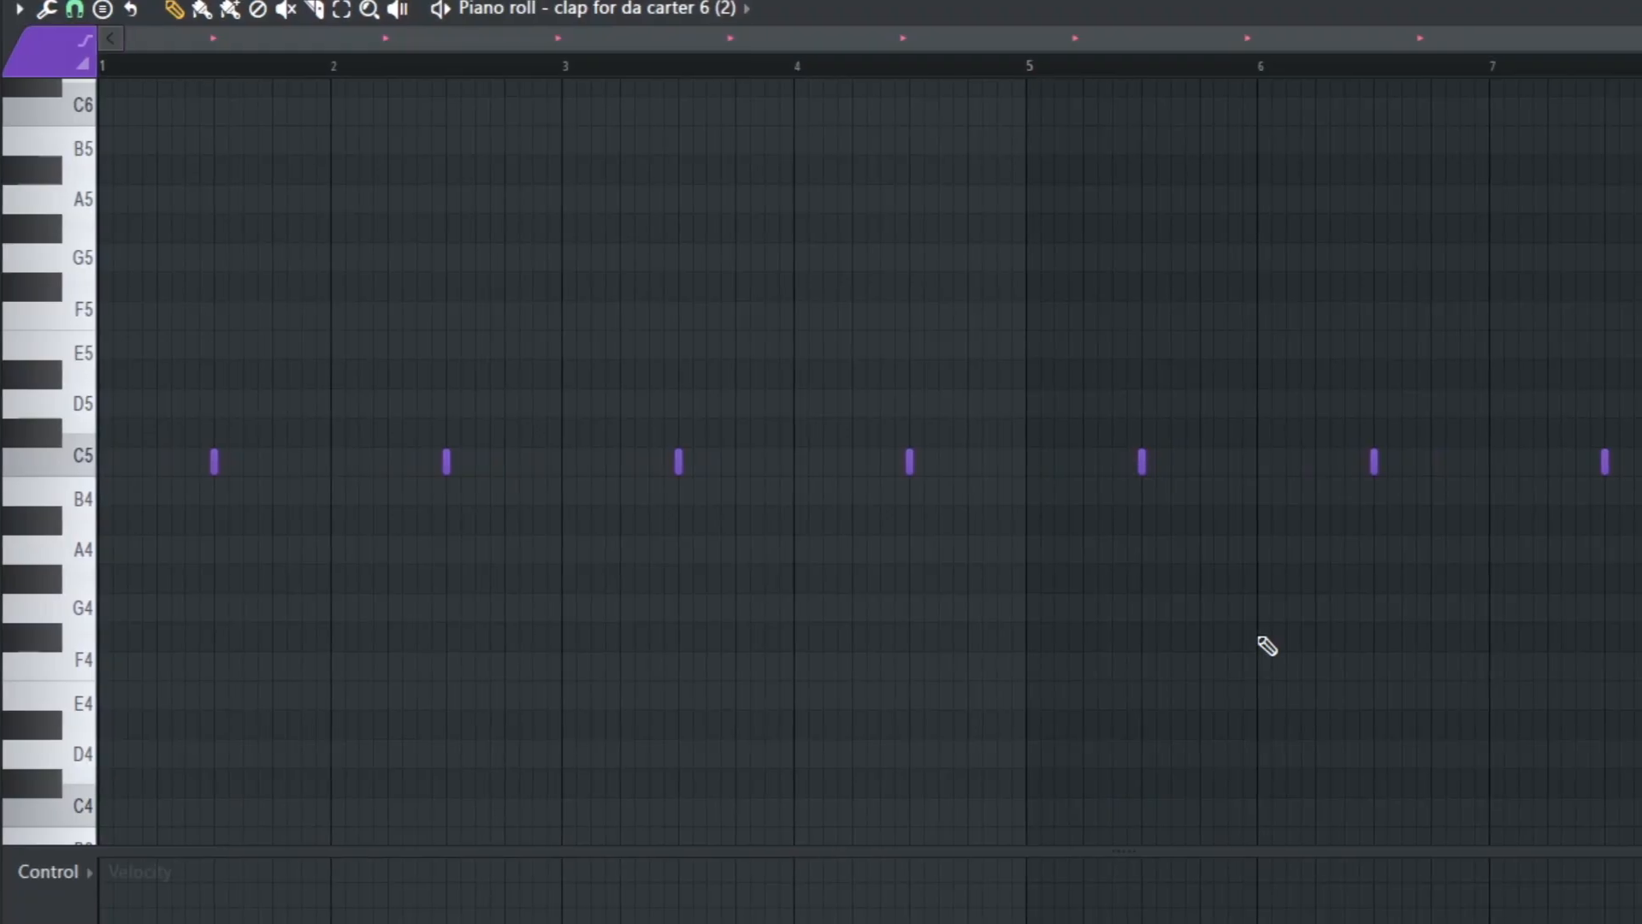
key("space")
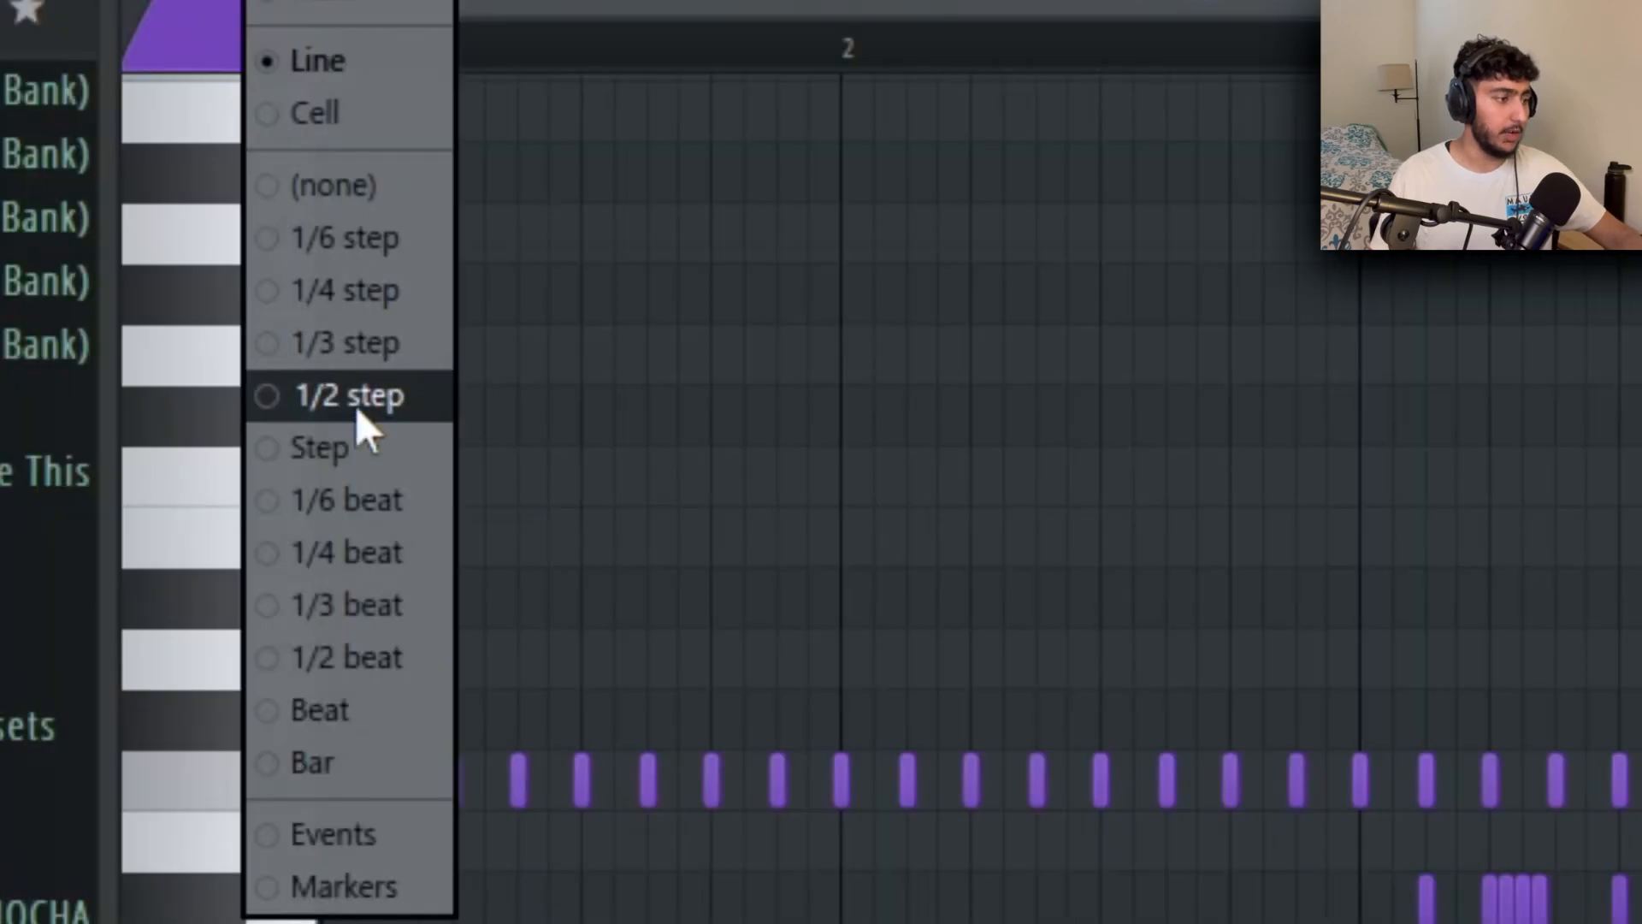
- Set the piano roll snap to 1/2 step and play back the kick pattern
left_click(389, 397)
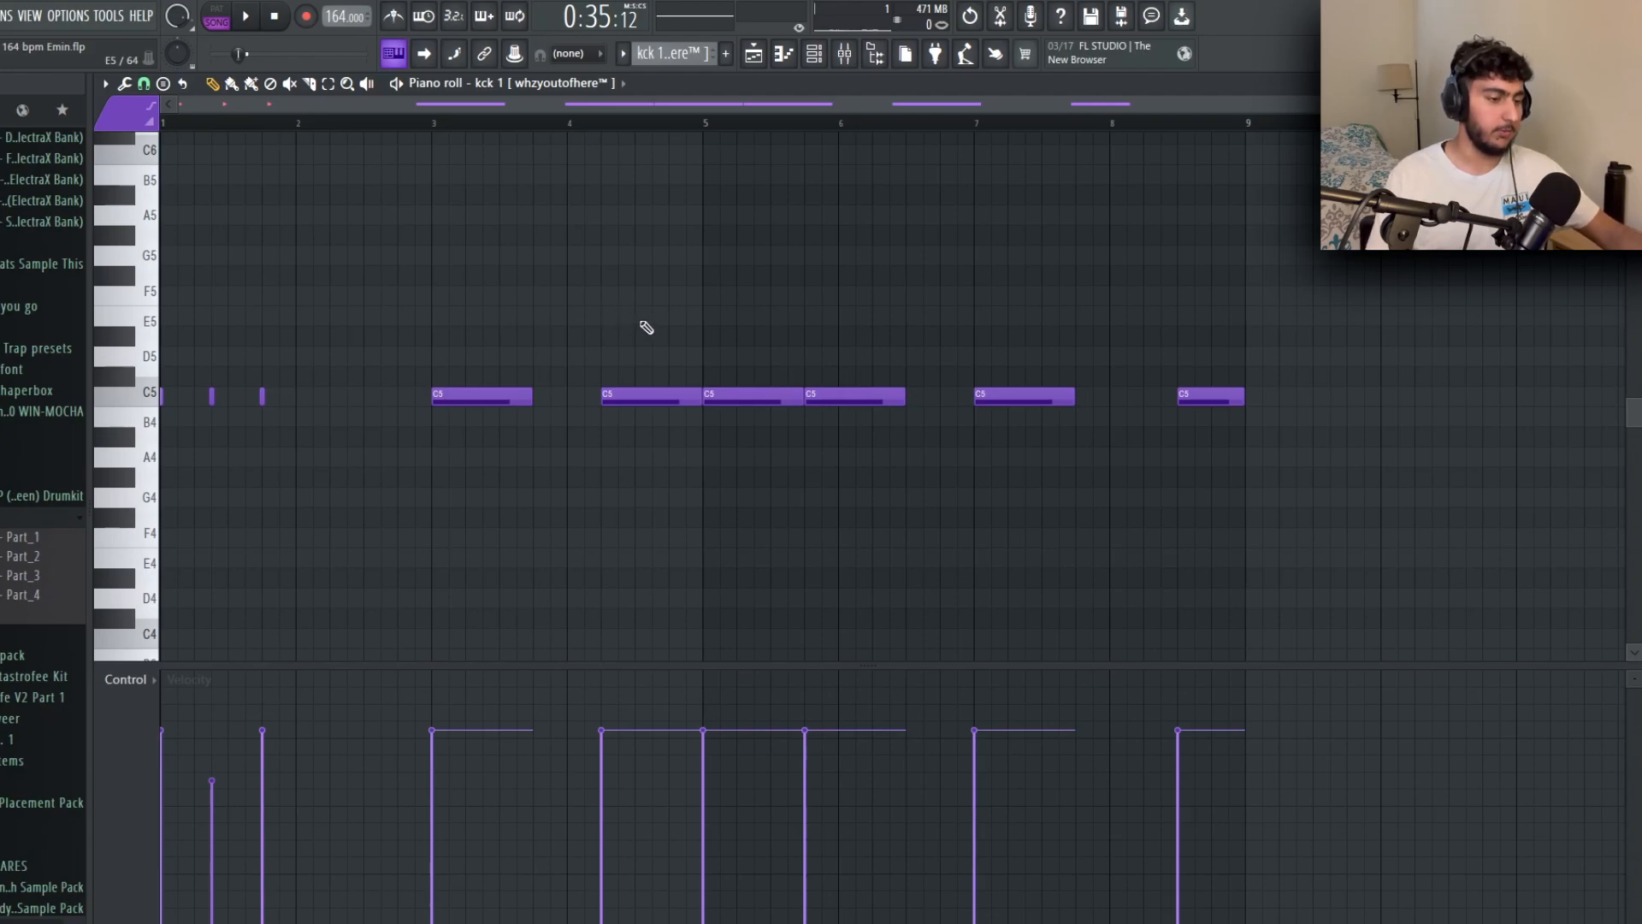
key("space")
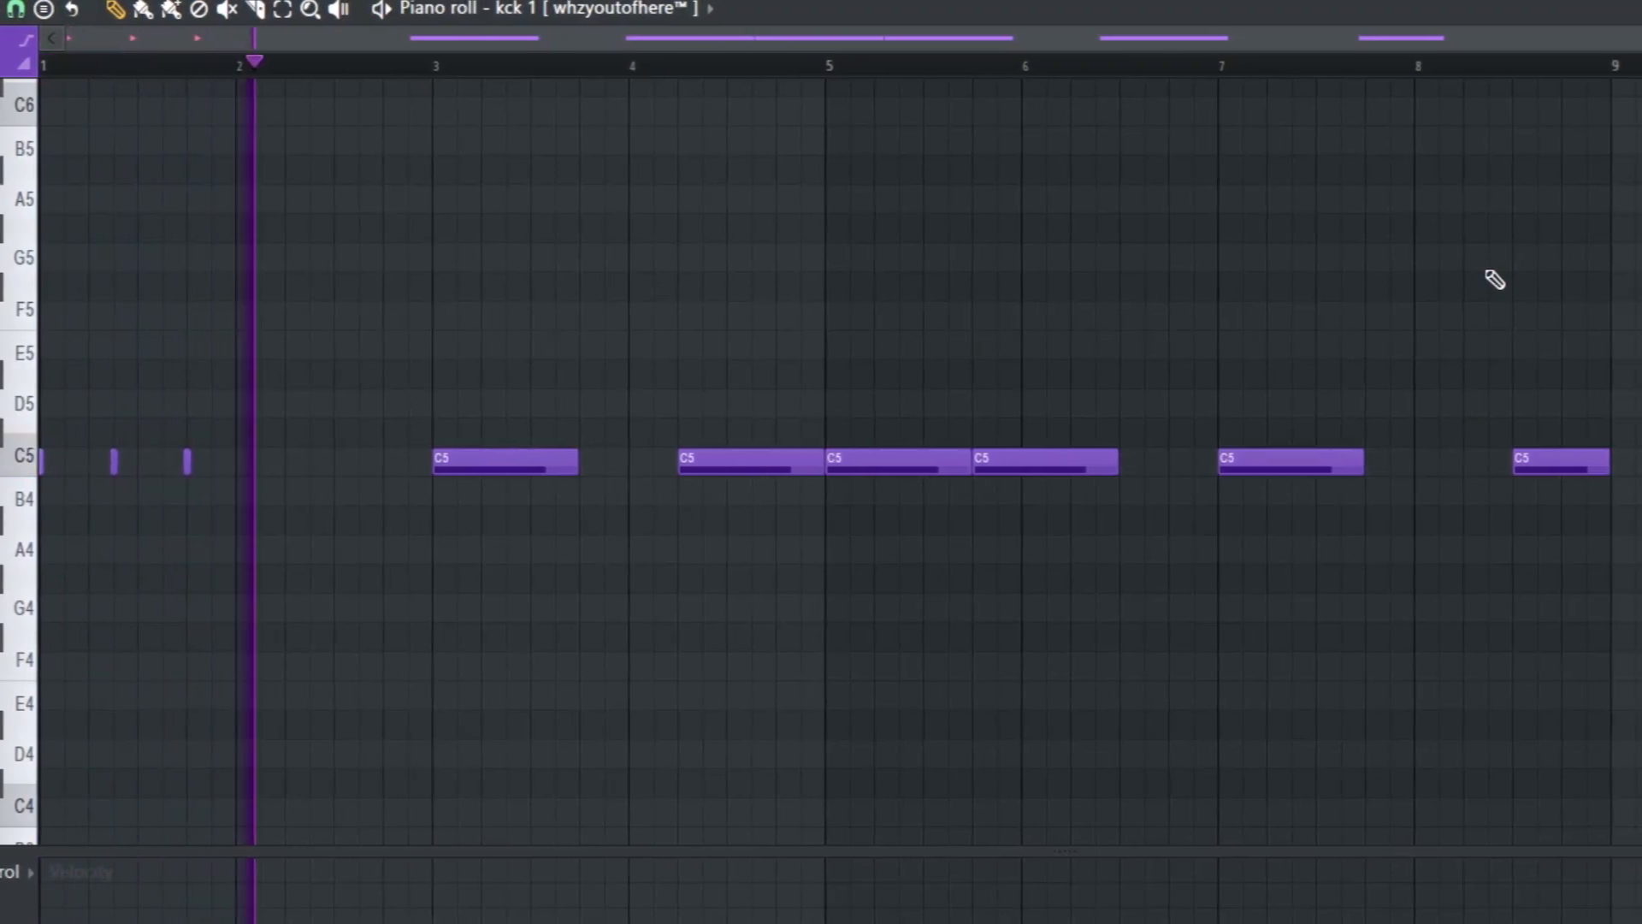